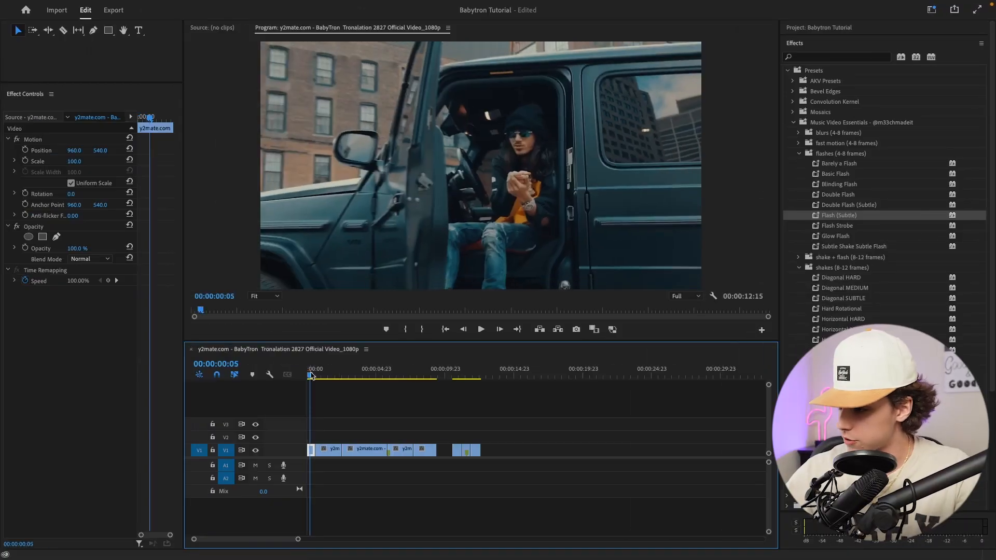
- Replace the first group of adjoining clips on V1, from the sequence start, with an After Effects composition
left_click_drag(311, 376, 308, 377)
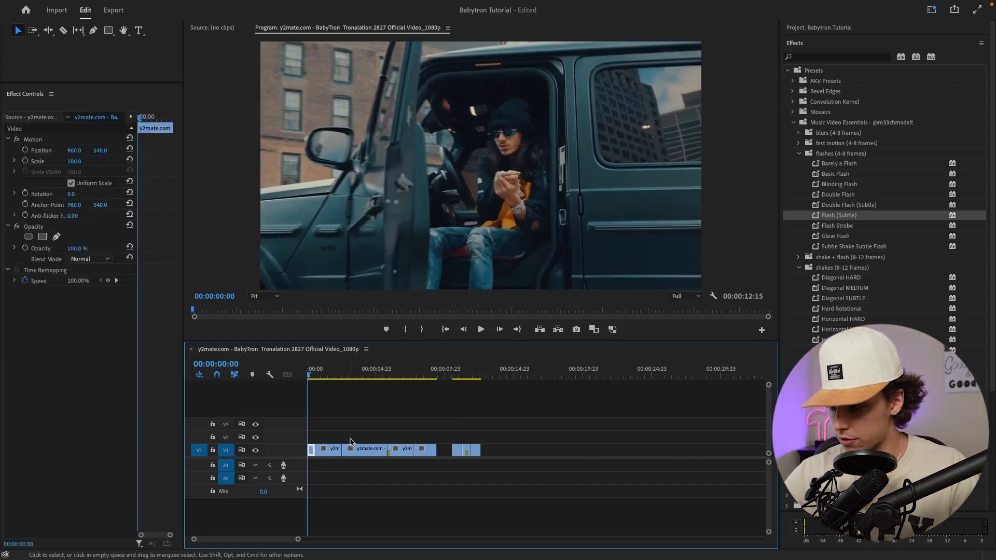
left_click_drag(434, 438, 307, 457)
right_click(333, 456)
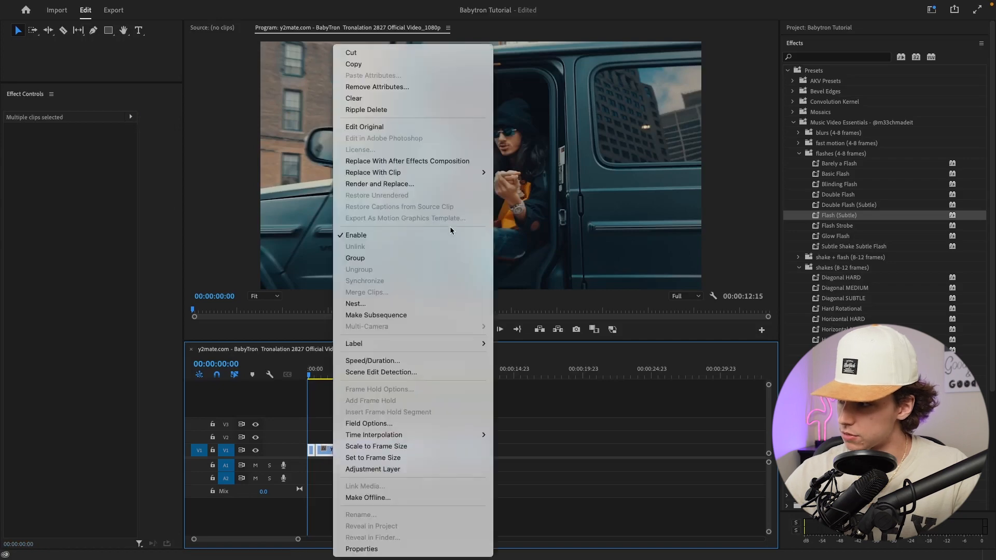
left_click(395, 160)
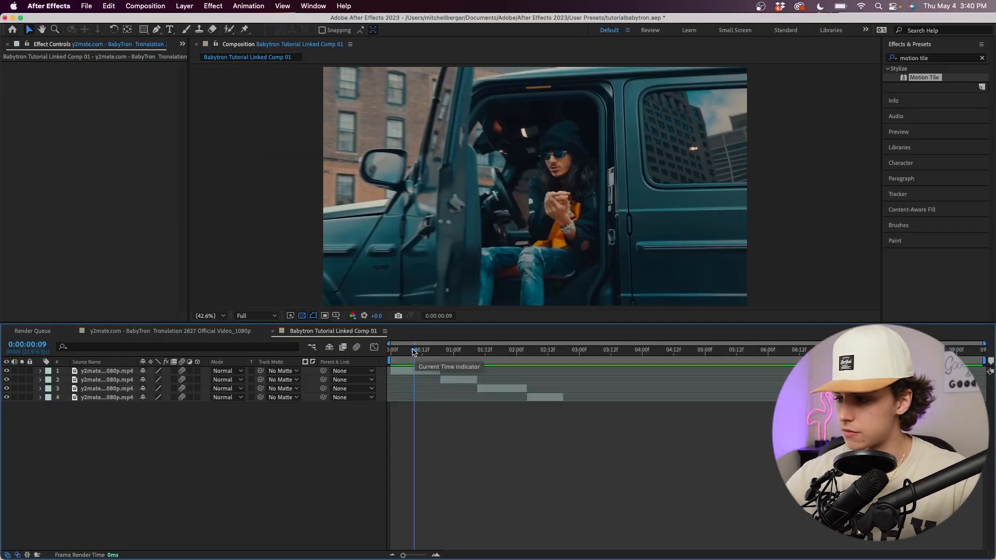
- Apply Motion Tile to the first clip with output width and height of 200 and Mirror Edges on
left_click_drag(414, 352, 539, 364)
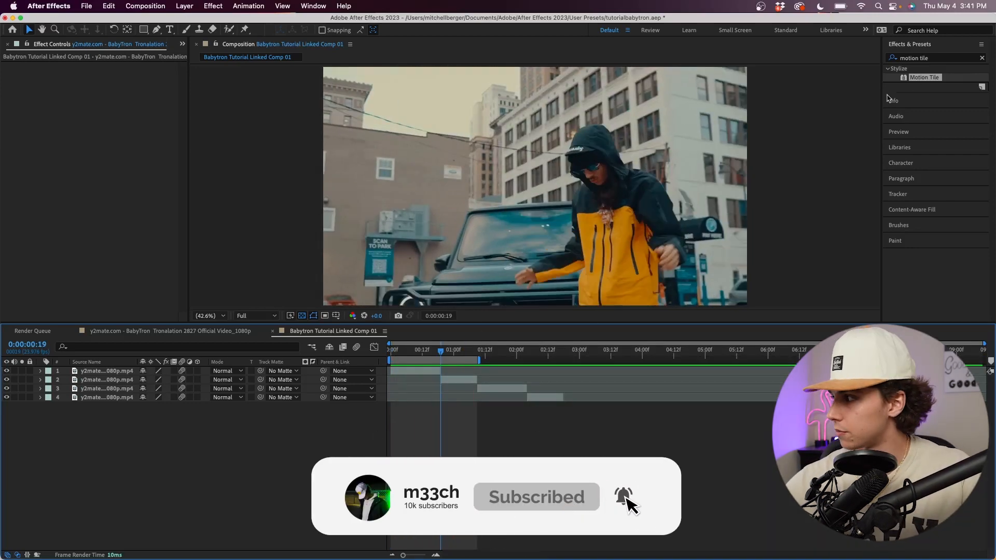
left_click_drag(924, 76, 116, 109)
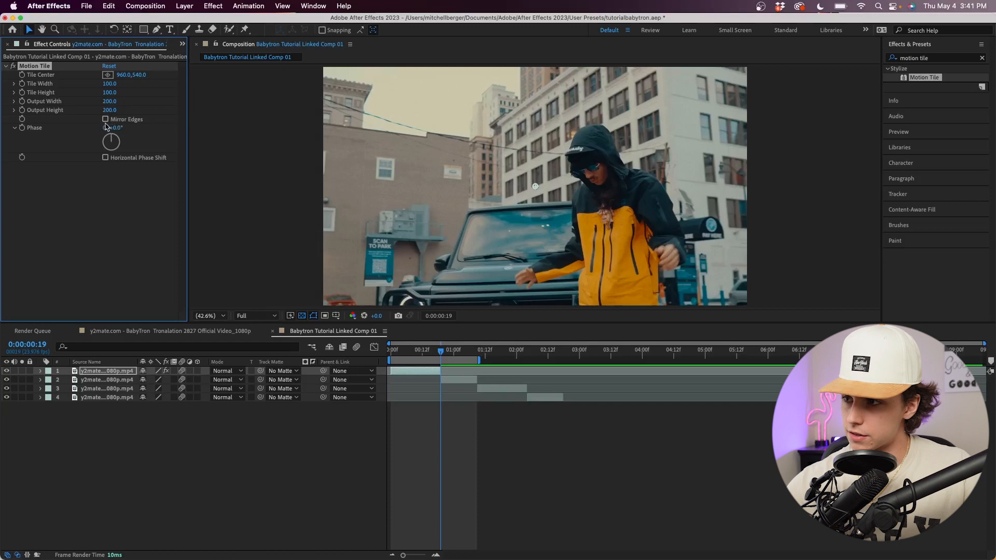
left_click(104, 230)
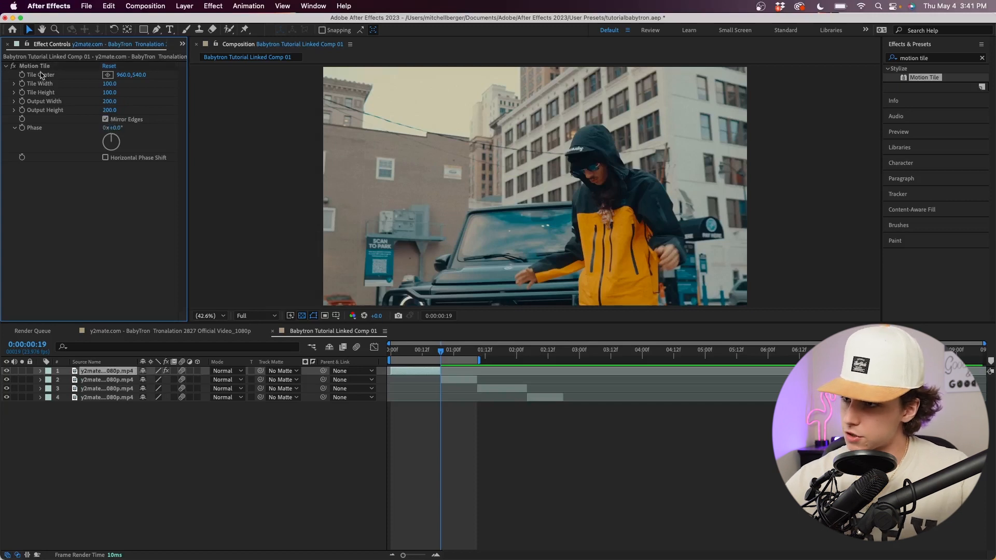
- Copy the first clip's Motion Tile effect onto the second clip
left_click(40, 67)
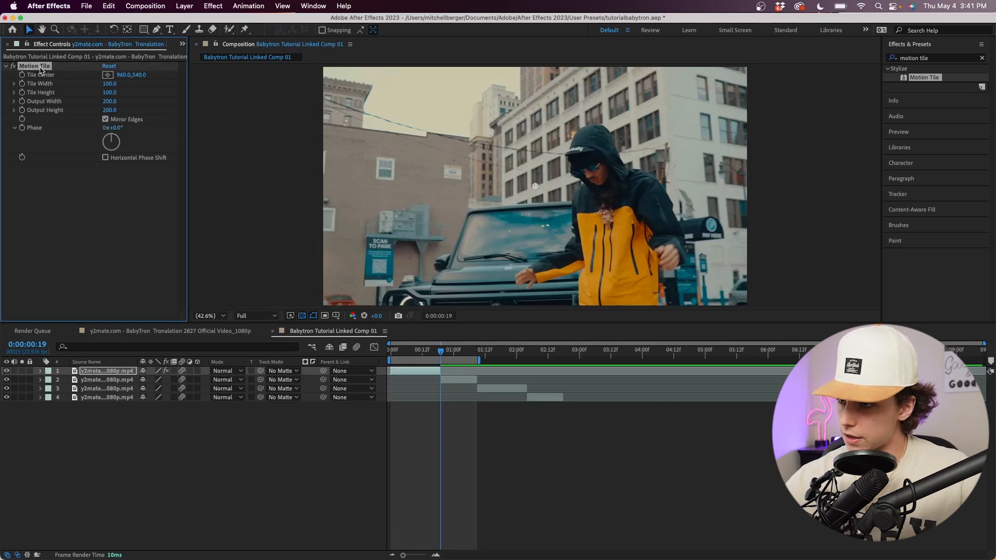
left_click(459, 355)
left_click(457, 380)
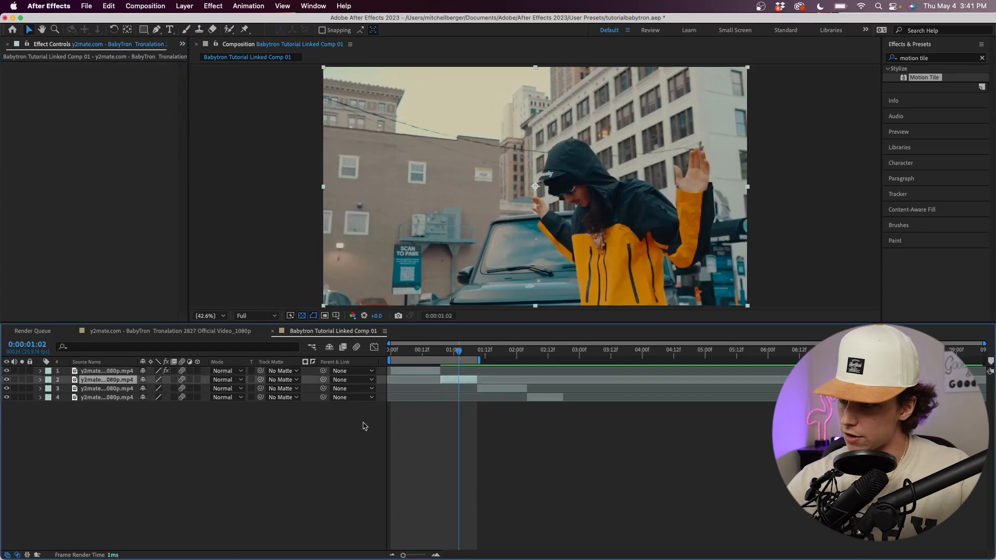
- Apply the Transform effect to the first clip and start Position keyframing six frames before the cut, at 0:00:00:13
left_click(106, 371)
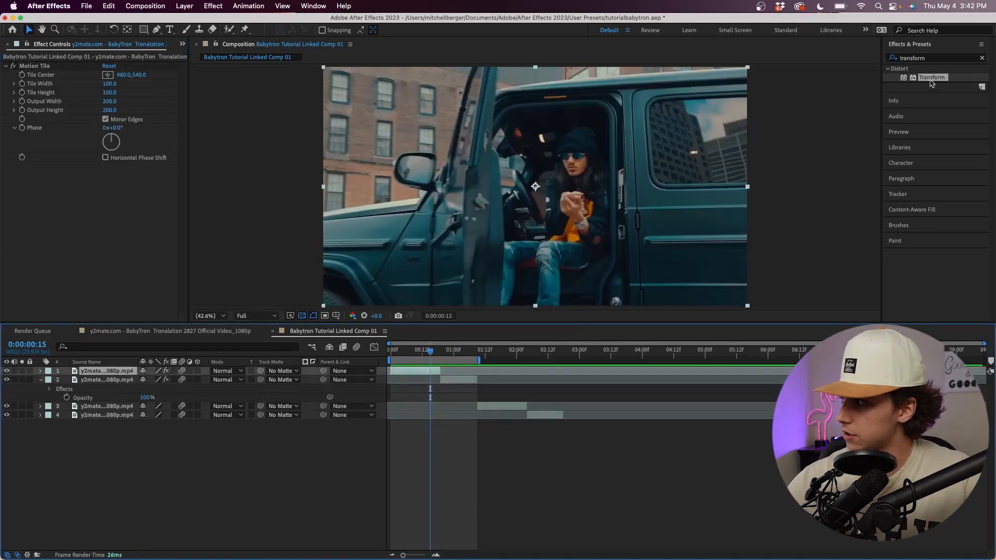
left_click_drag(932, 83, 511, 298)
left_click(440, 352)
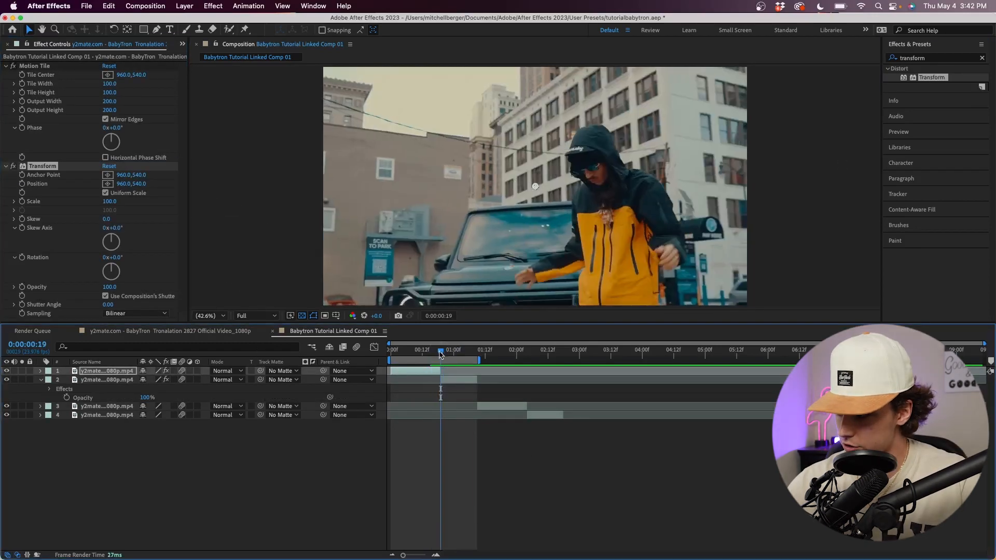
key("Page_Up")
key("Page_Up")
key("Page_Up")
key("Page_Up")
key("Page_Up")
key("Page_Up")
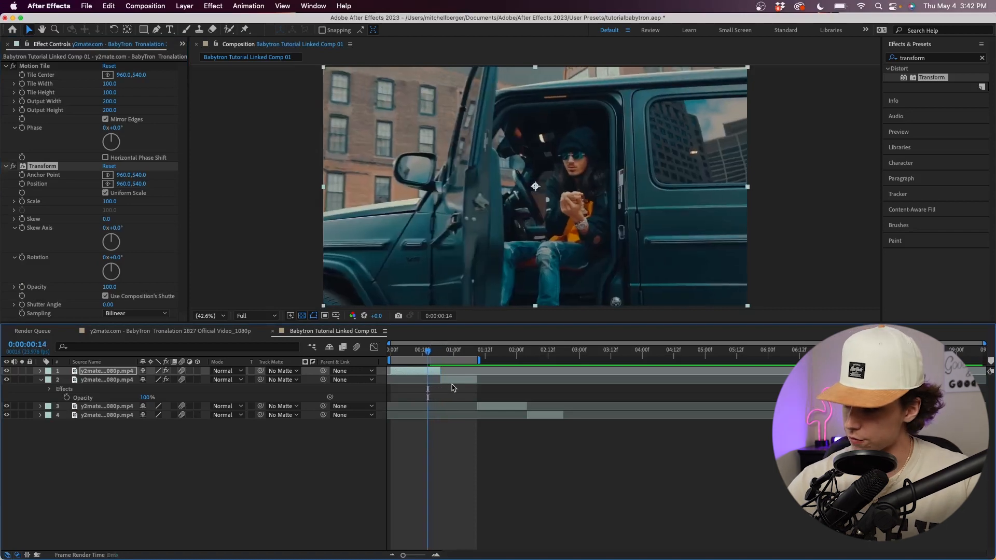
left_click(23, 185)
- Set the first clip's Transform Position to 1914, 540 at its last frame, 0:00:00:18
left_click(149, 486)
key("space")
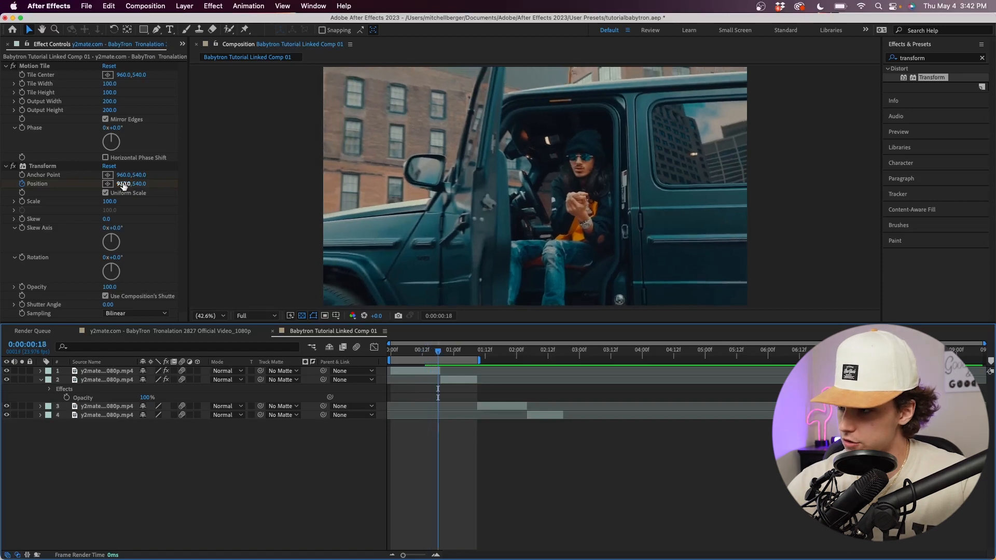
mouse_move(121, 185)
left_mouse_down()
mouse_move(129, 185)
mouse_move(119, 186)
left_mouse_up()
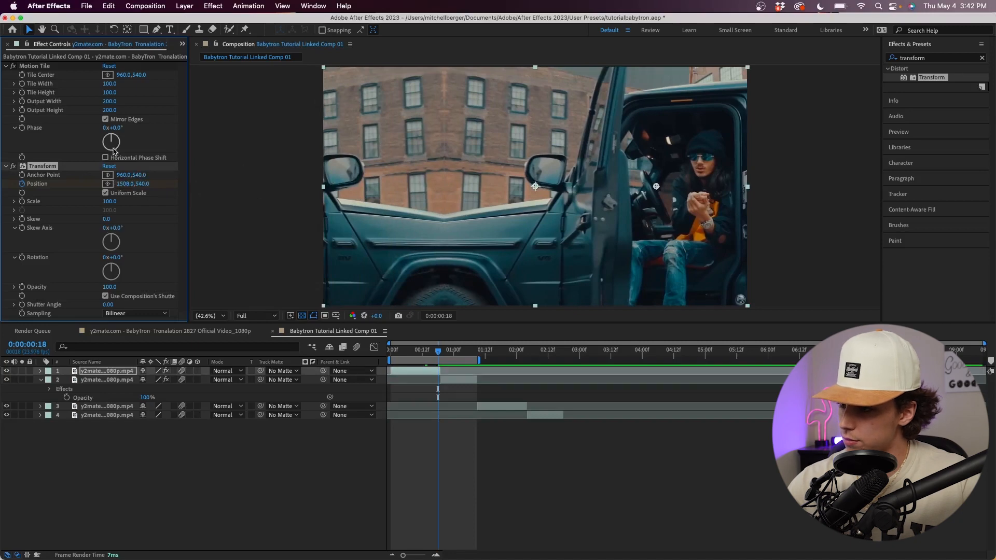
left_click_drag(119, 183, 356, 210)
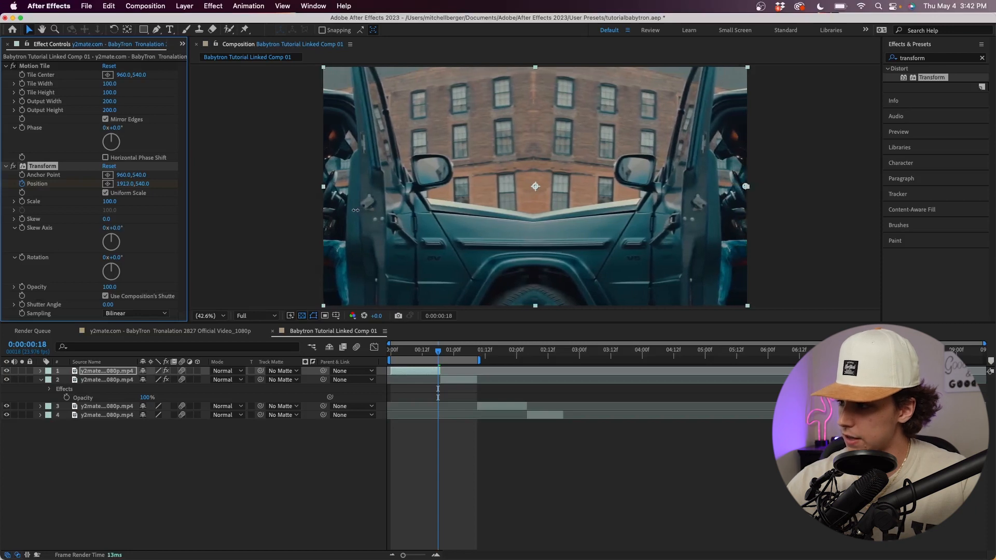
- Reveal the first clip's keyframes and move its last Position keyframe to the cut at 0:00:00:19
left_click(112, 372)
key("u")
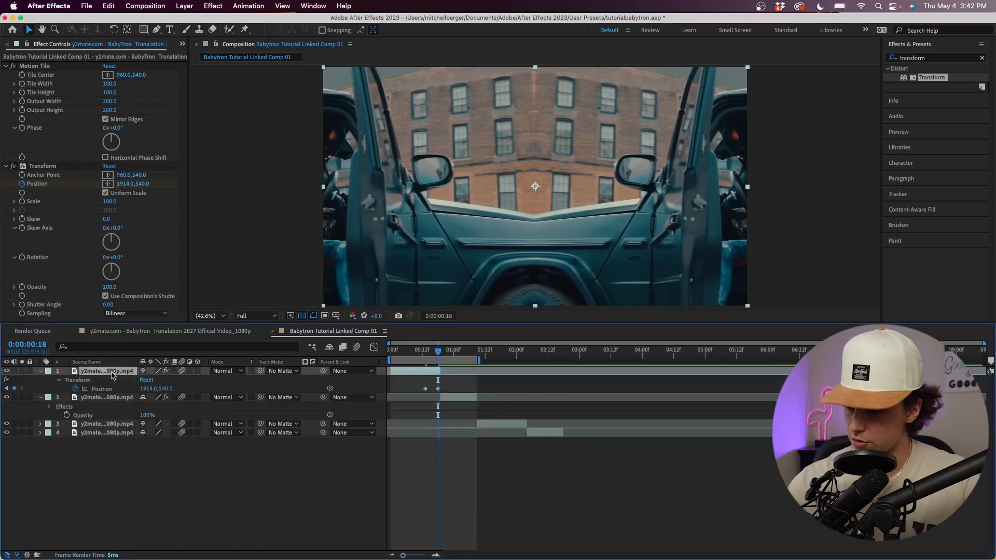
left_click_drag(440, 392, 442, 392)
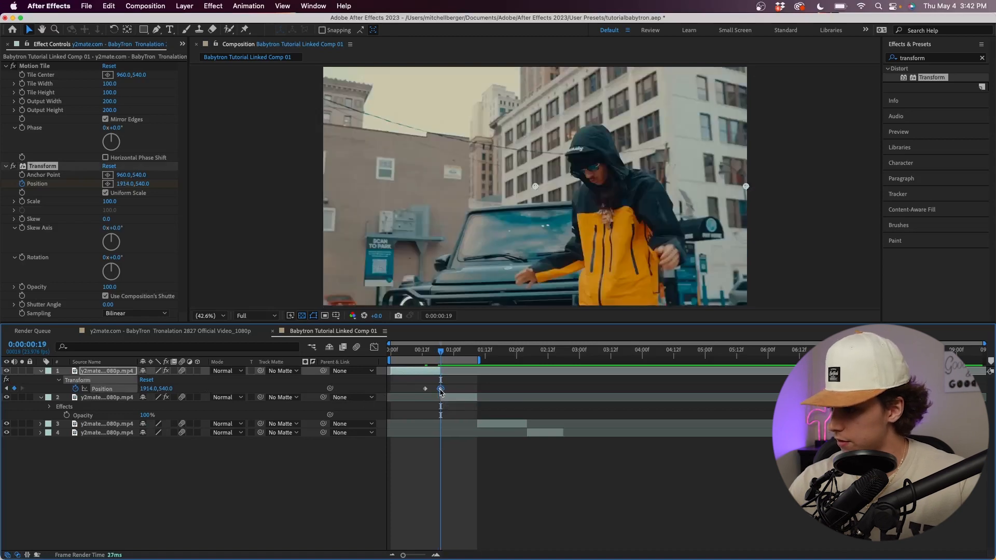
left_click_drag(416, 351, 441, 359)
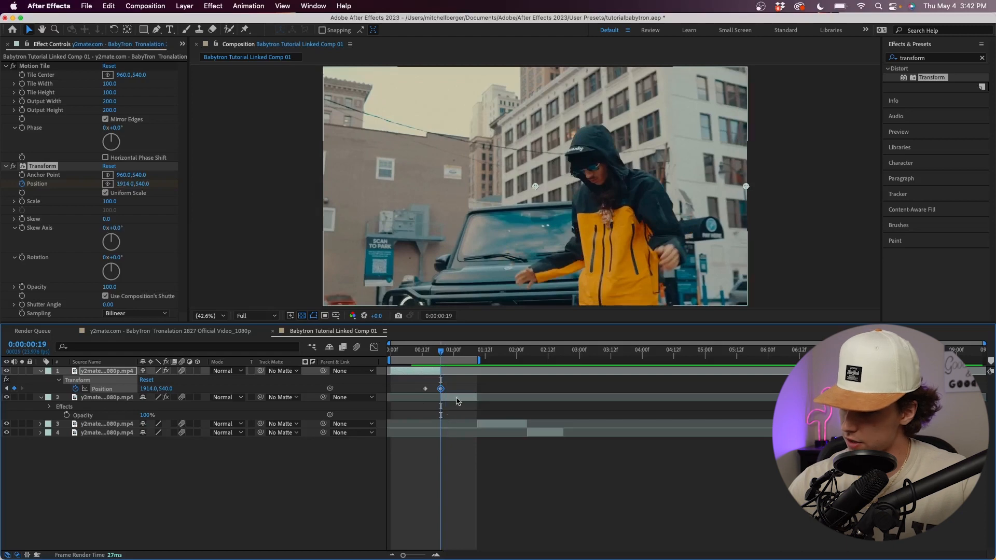
- Apply the Transform effect to the second clip and add a Position keyframe a few frames after the cut
left_click(458, 400)
left_click_drag(938, 74, 123, 222)
key("space")
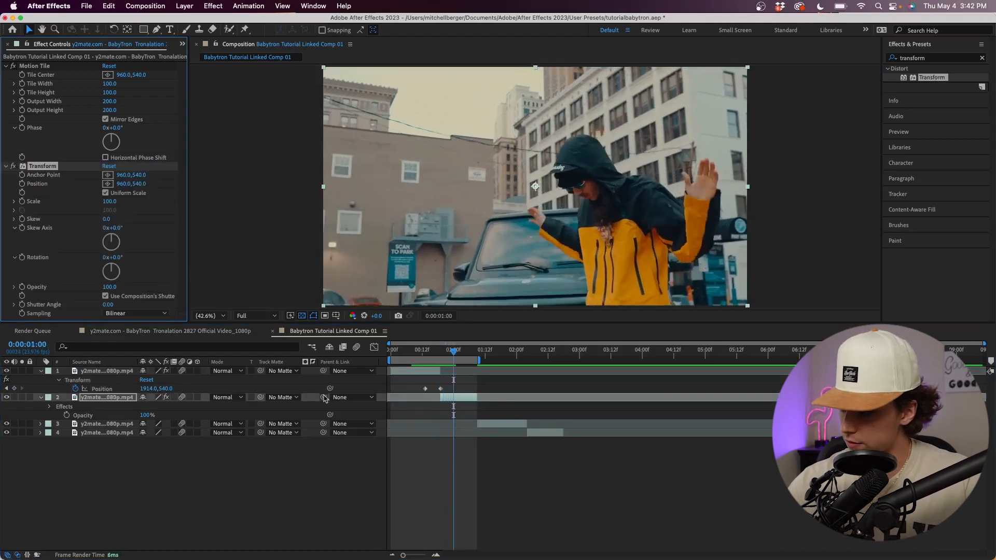
left_click(22, 184)
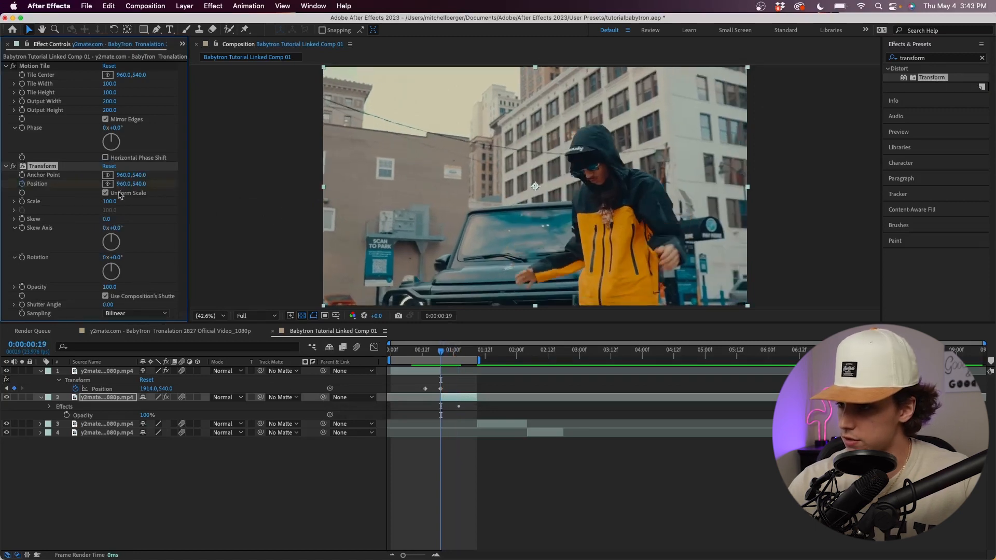
- Set the second clip's Transform Position to 0, 540 at the cut and preview the slide
left_click_drag(124, 184, 0, 184)
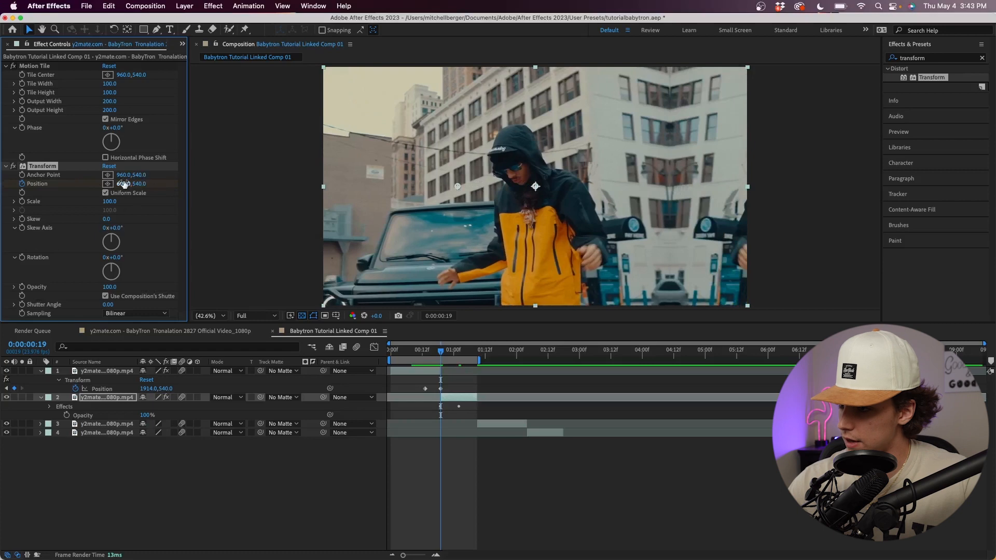
left_click_drag(124, 184, 162, 184)
key("space")
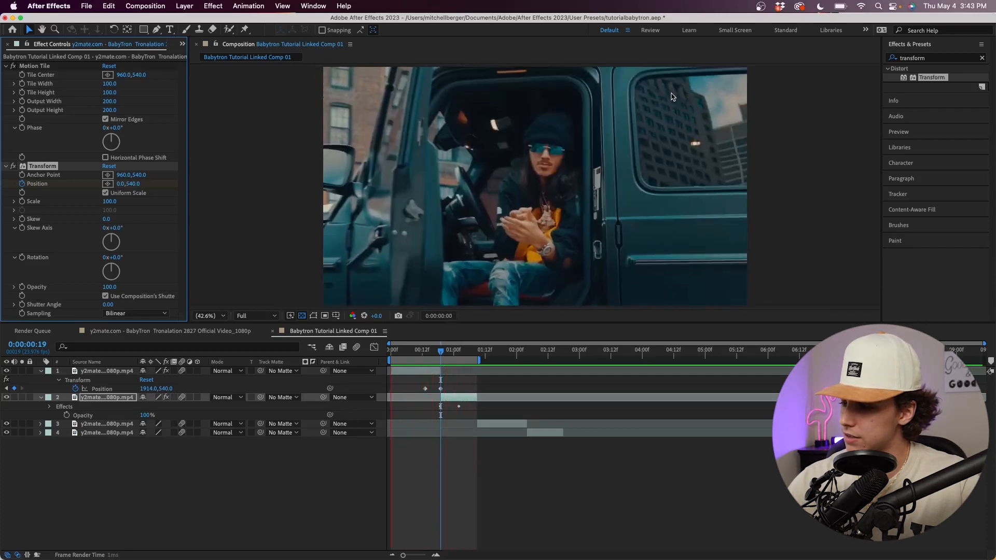
- Reveal the second clip's keyframes and apply Easy Ease to the Position keyframes of both clips
key("u")
left_click_drag(465, 352, 425, 351)
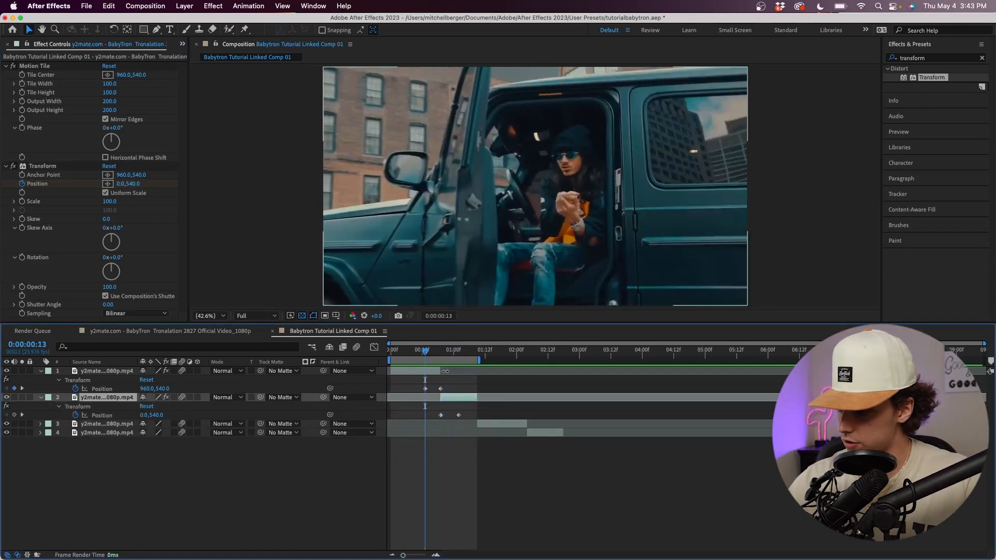
left_click_drag(456, 384, 387, 395)
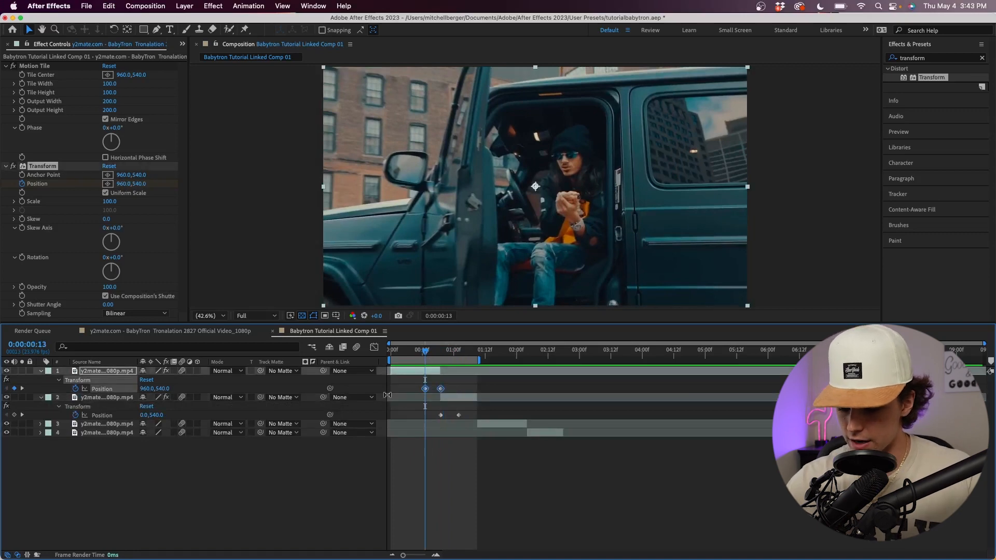
left_click_drag(476, 410, 425, 420)
right_click(441, 415)
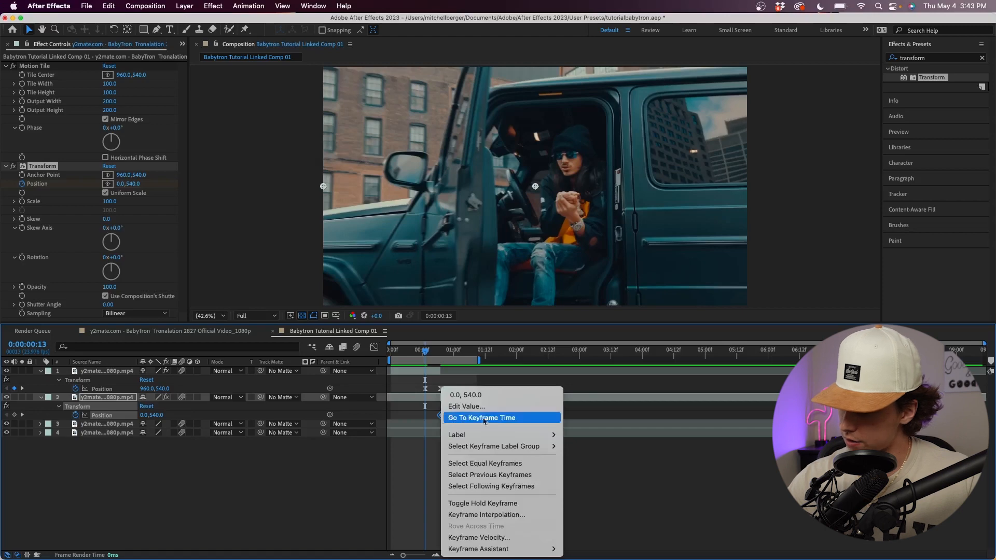
mouse_move(504, 549)
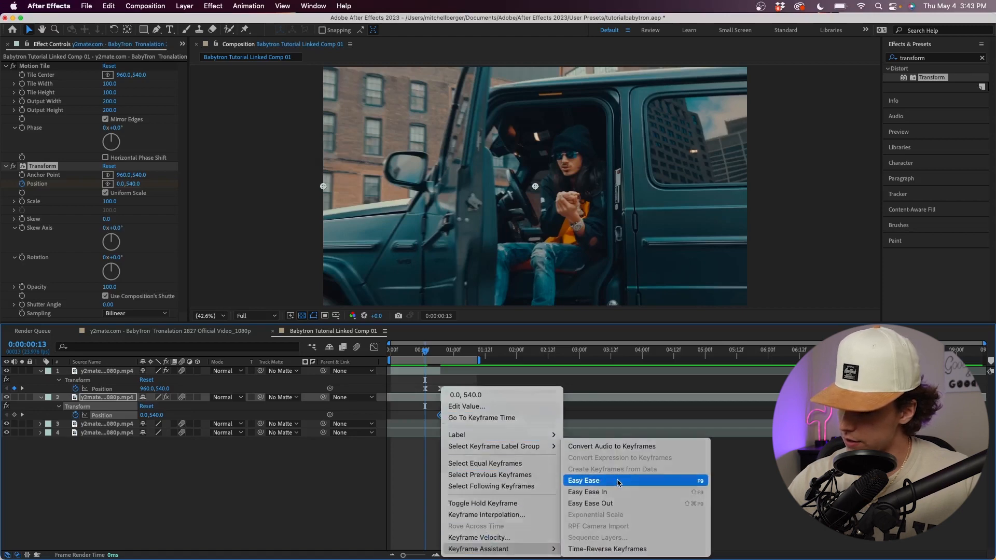
left_click(583, 480)
- Reshape the first clip's Position speed graph so the movement starts slowly and peaks sharply at the cut
left_click(441, 352)
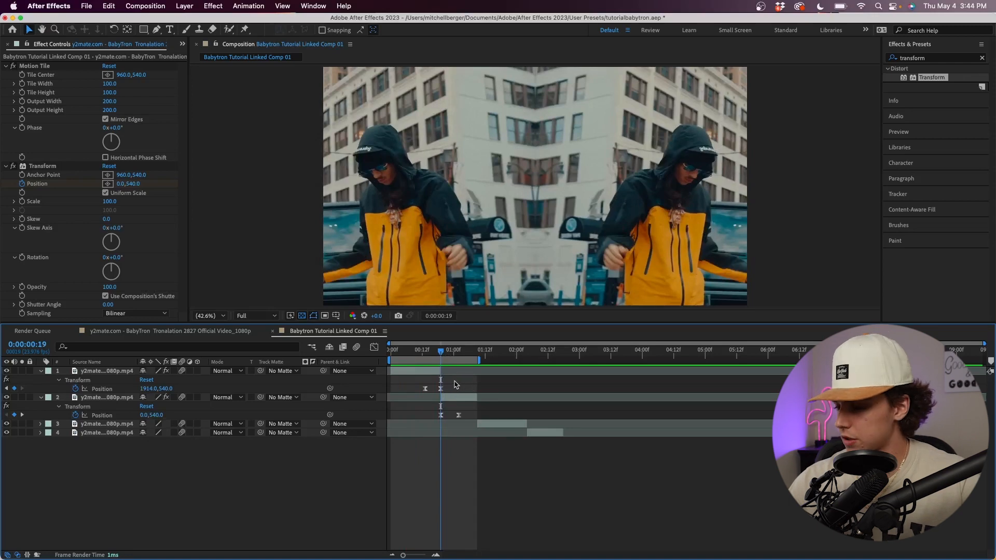
left_click_drag(455, 382, 414, 394)
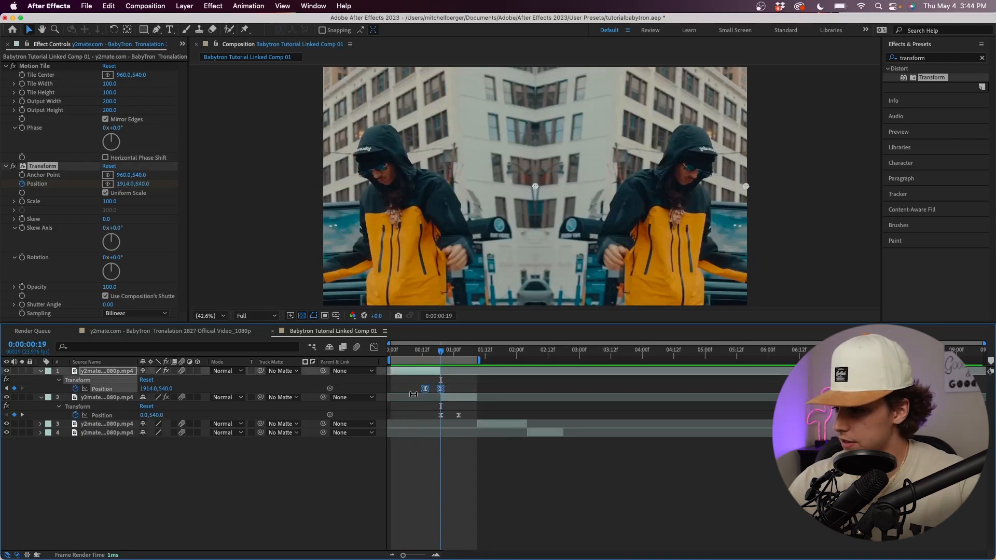
left_click(374, 348)
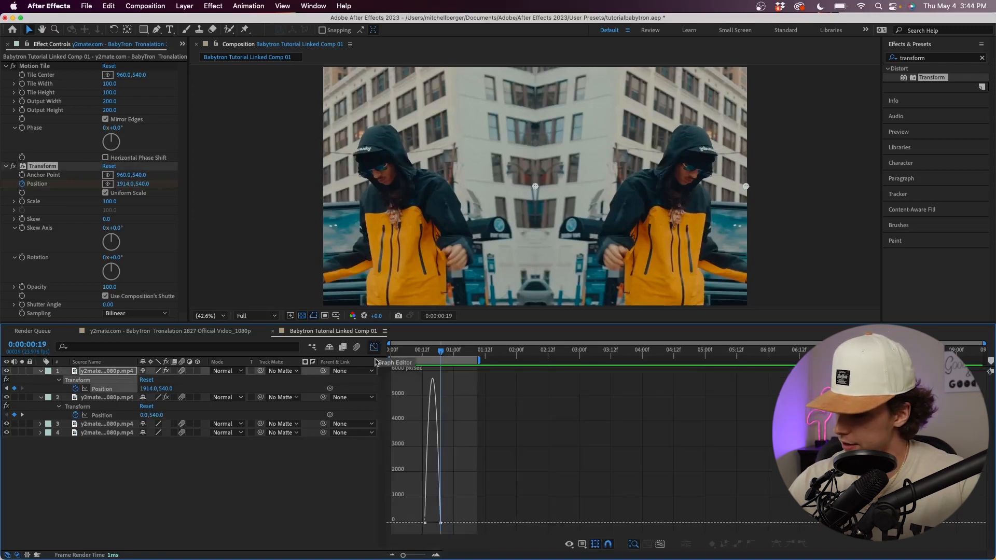
key("equal")
left_click(466, 523)
left_click_drag(471, 523, 509, 449)
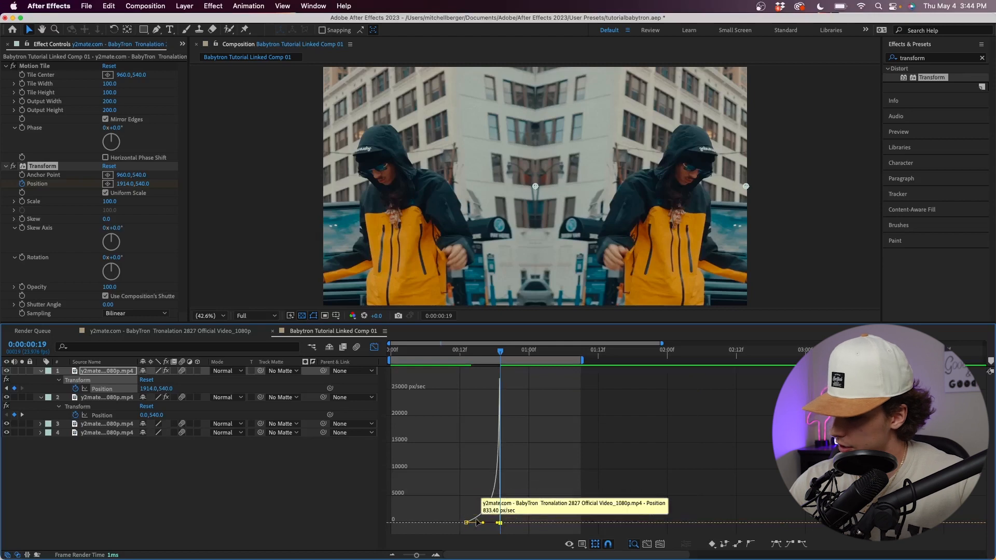
left_click(374, 347)
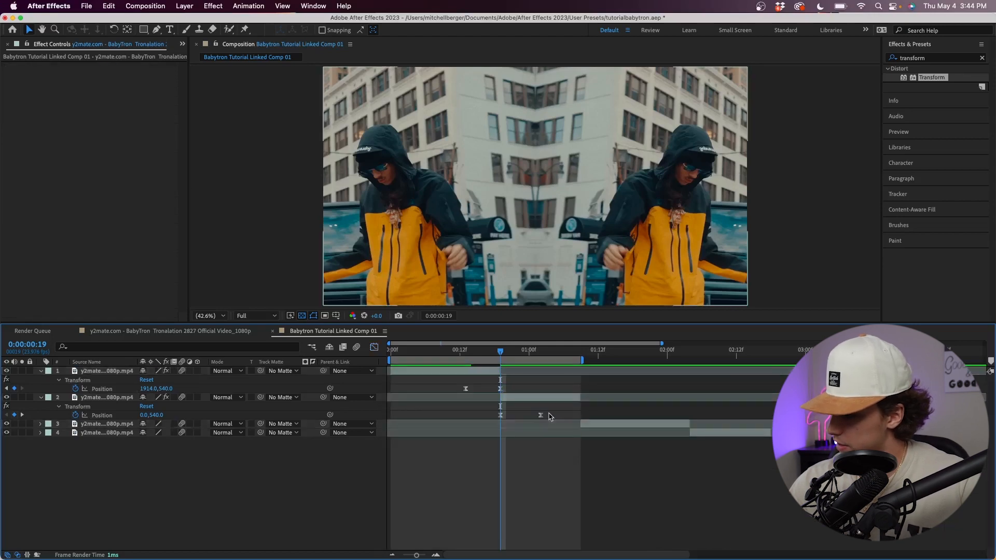
- Reshape the second clip's Position speed graph to peak at the cut and slow down gradually, and preview it
left_click(501, 415)
left_click(375, 347)
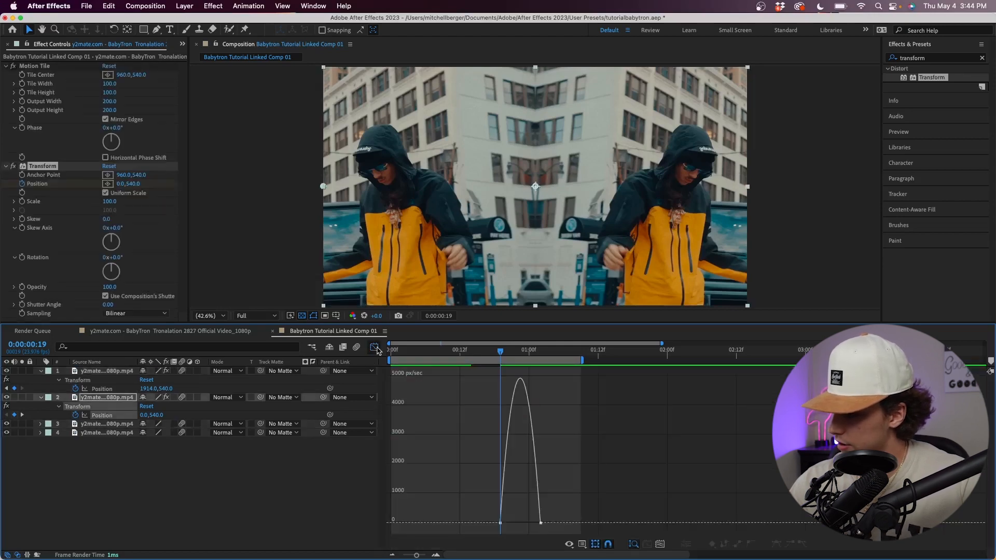
left_click(540, 523)
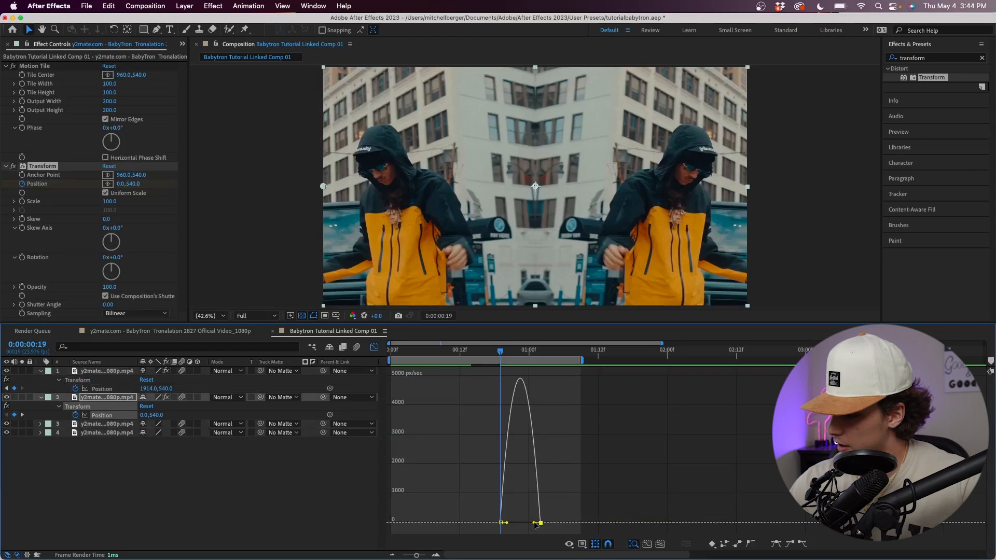
left_click_drag(534, 523, 502, 523)
key("space")
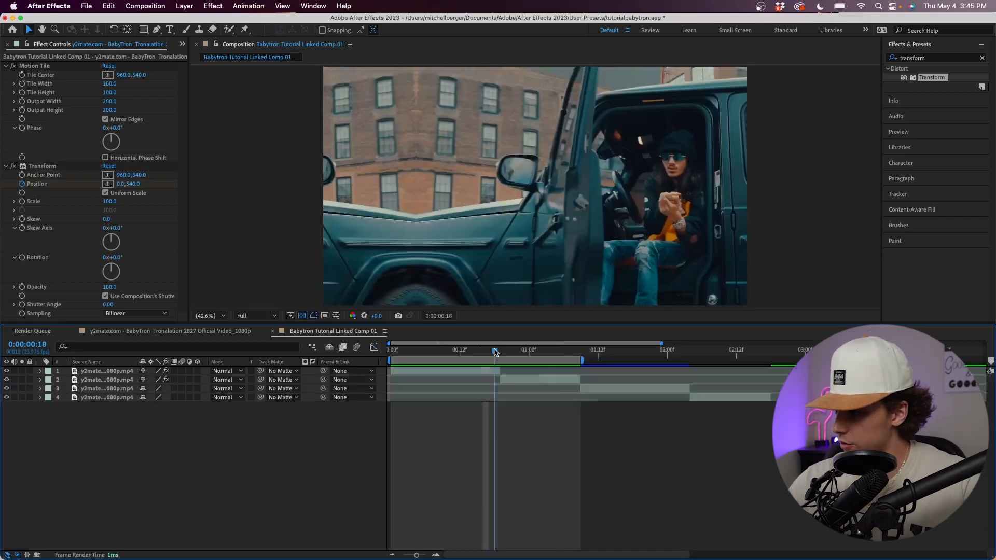
- Turn on motion blur for the first and second clips
left_click_drag(494, 349, 499, 349)
left_click(181, 371)
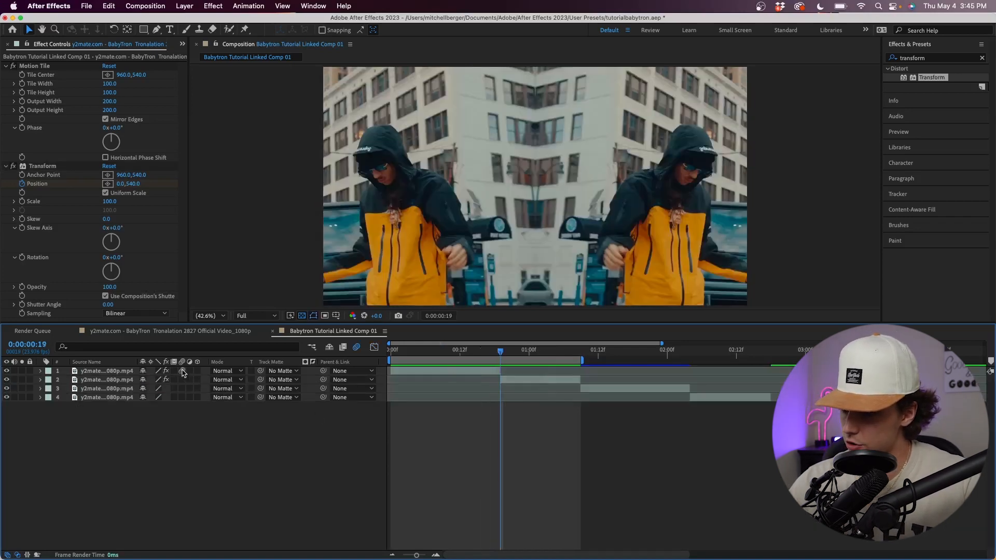
left_click(181, 379)
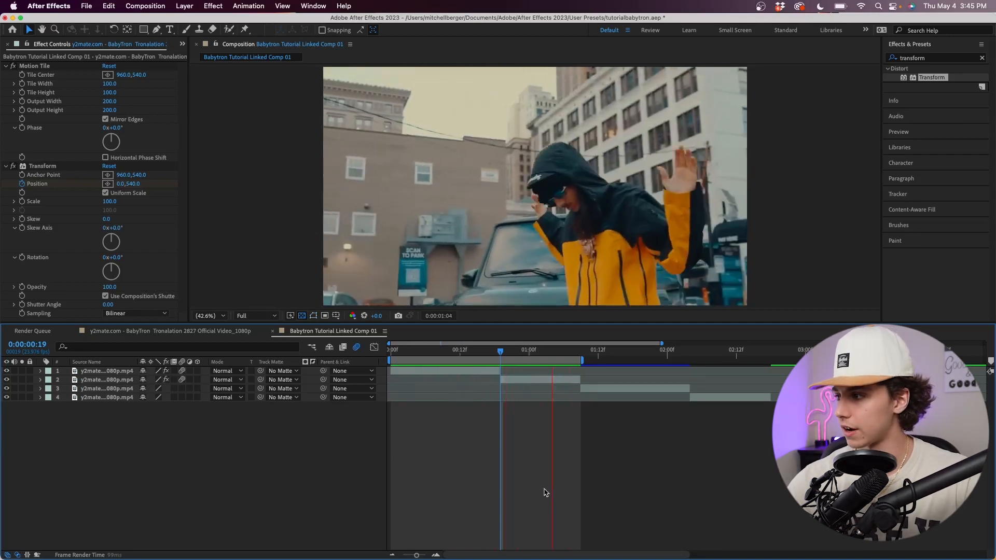
- Turn off motion blur for the first two clips and apply the CC Scale Wipe effect to the first clip
left_click(500, 352)
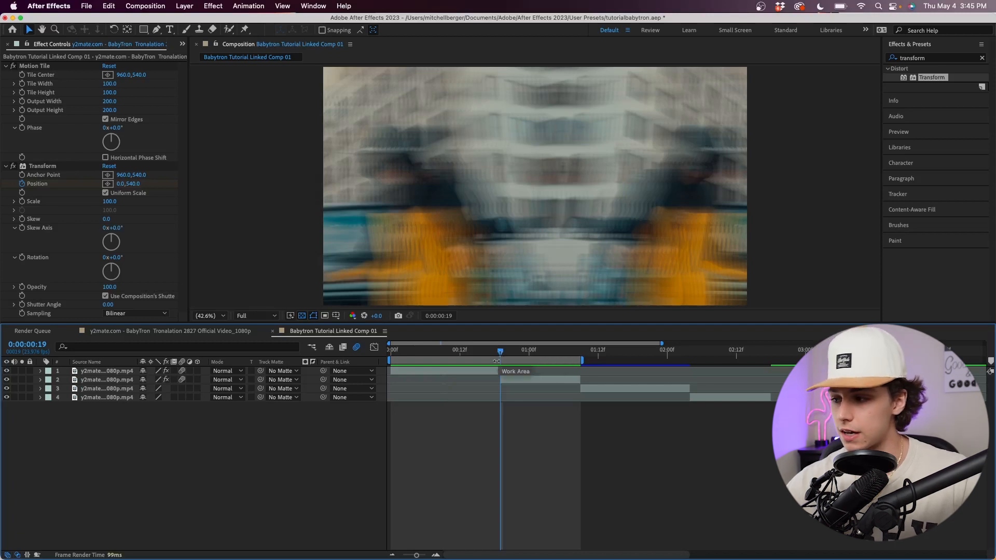
left_click(182, 380)
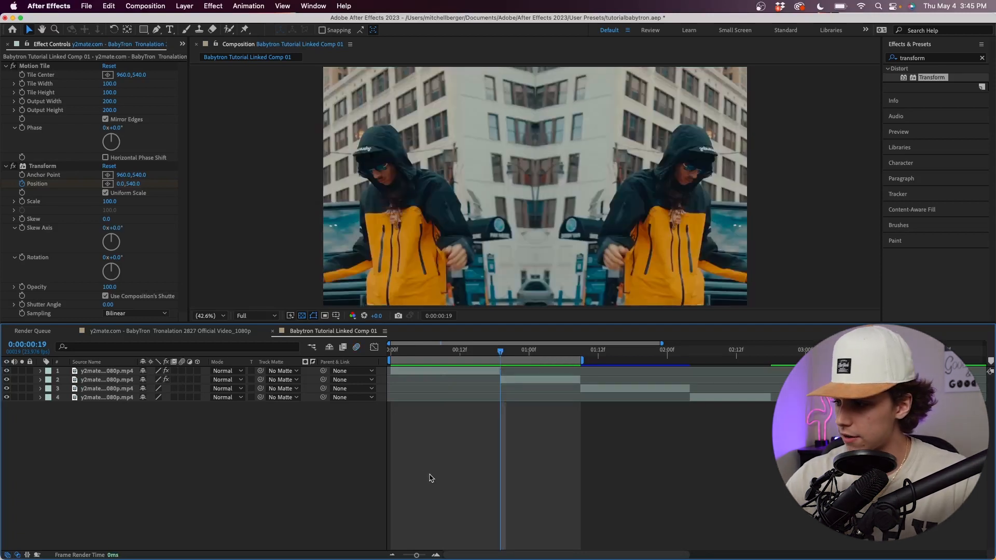
left_click(944, 57)
key("BackSpace")
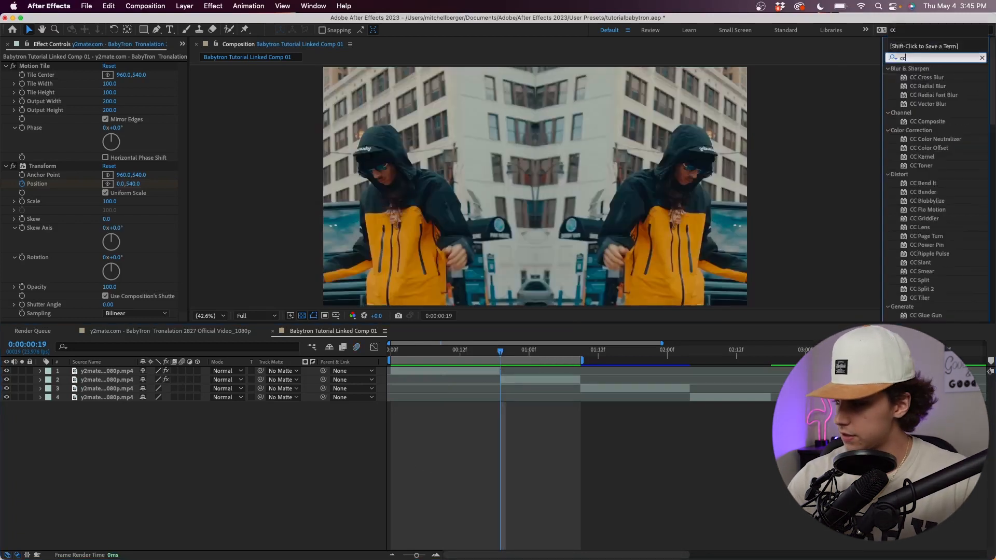
type("cc scale")
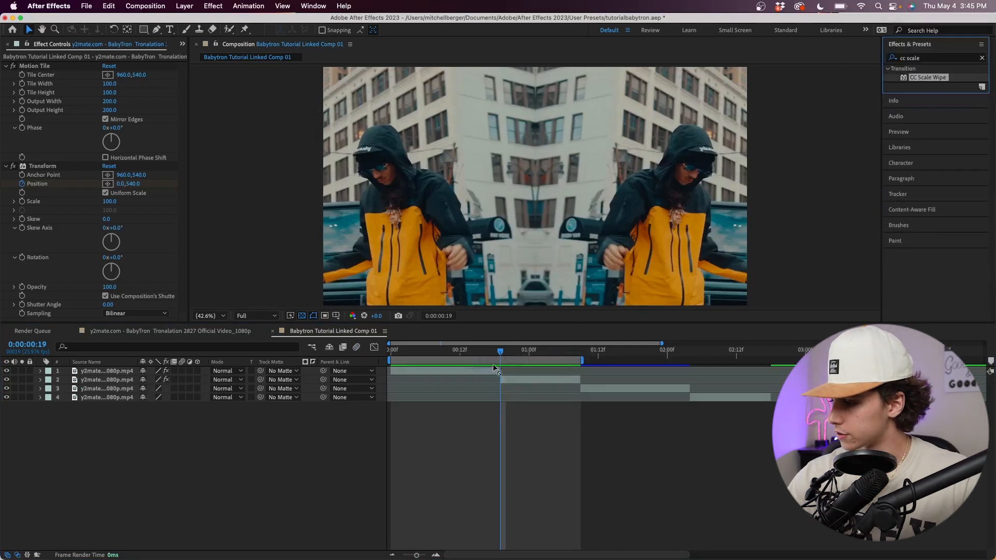
left_click_drag(494, 367, 494, 370)
- Add a CC Scale Wipe Stretch keyframe of 0 at 0:00:00:13, matching the first clip's initial Position keyframe
left_click(472, 350)
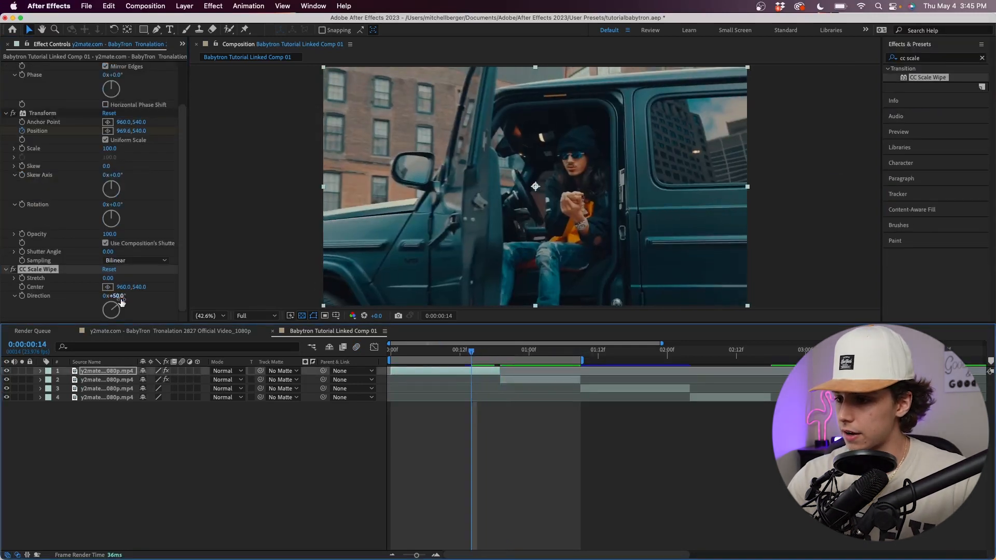
left_click_drag(109, 281, 146, 278)
left_click(501, 351)
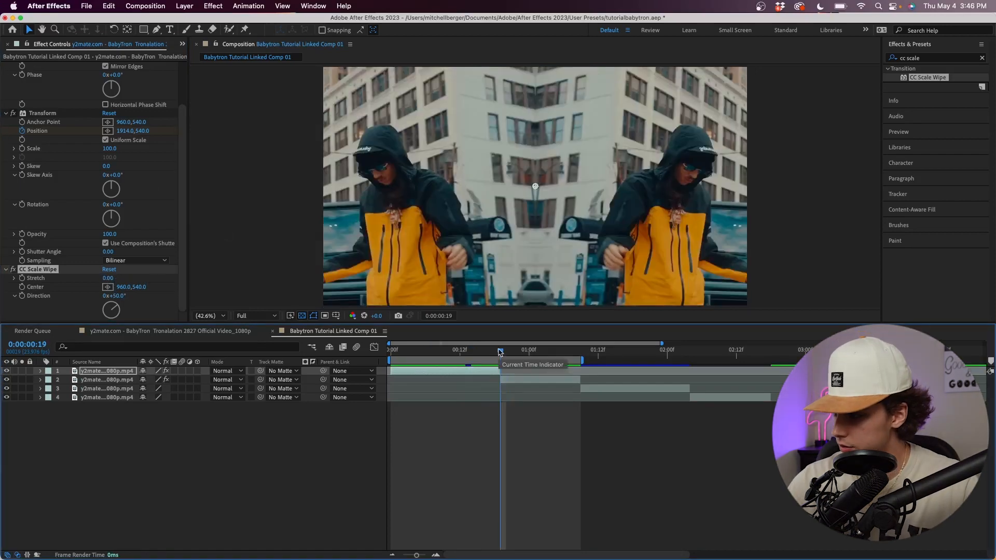
key("Page_Up")
key("Page_Up")
key("Page_Up")
key("Page_Up")
key("Page_Up")
key("Page_Up")
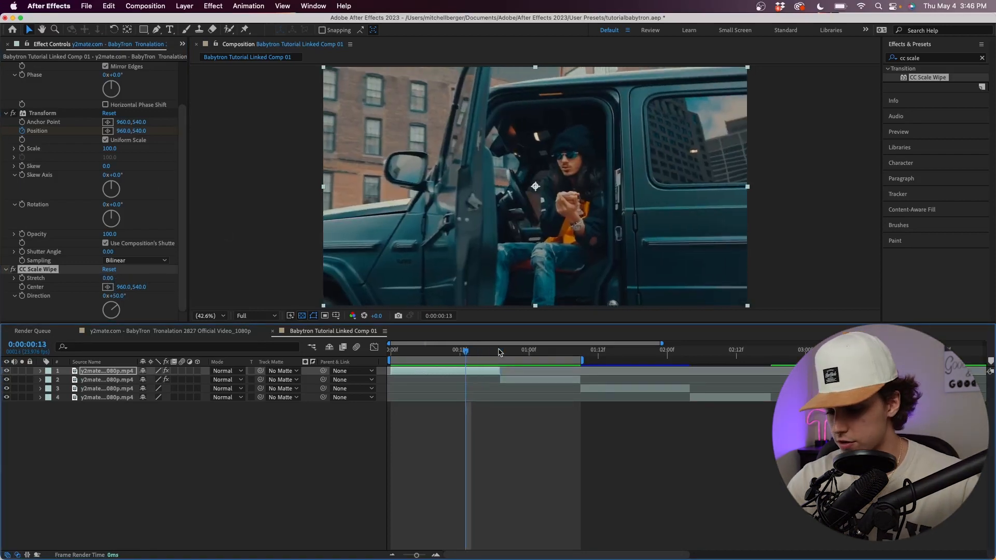
key("u")
left_click(43, 308)
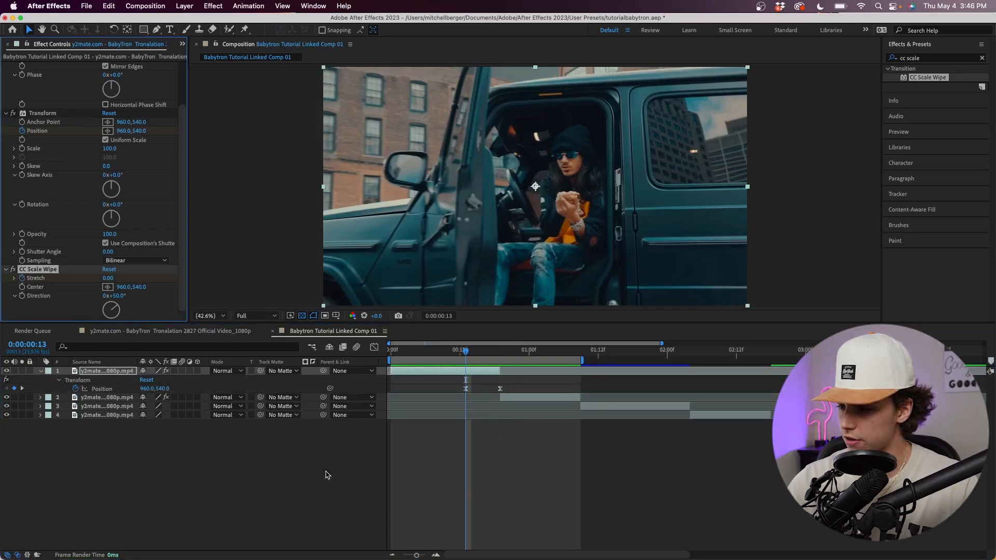
- At 0:00:00:18, place the first clip's CC Scale Wipe Center beyond the frame at about 2157.7, 551.7 and set Direction to -75°
key("Page_Down")
key("Page_Down")
key("Page_Down")
key("Page_Down")
key("Page_Down")
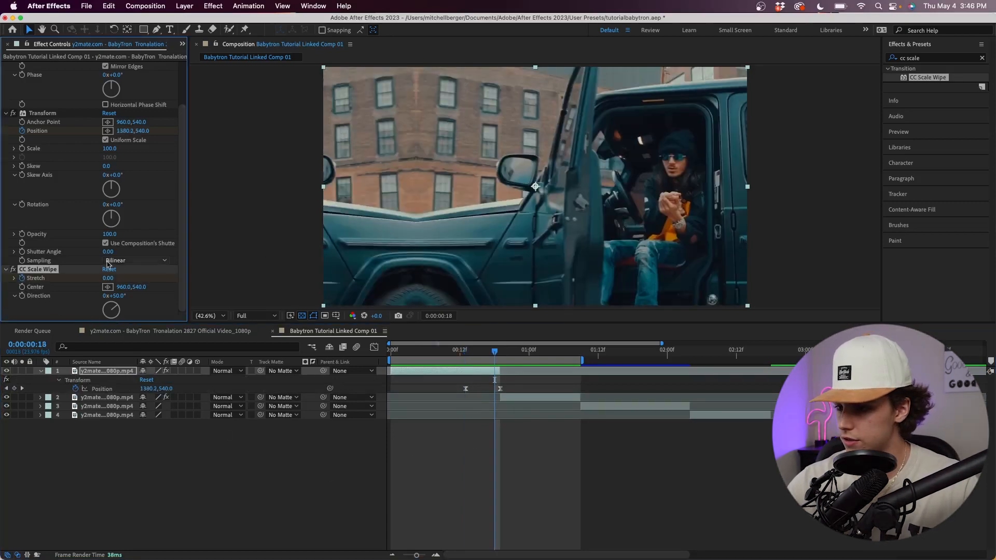
left_click(108, 261)
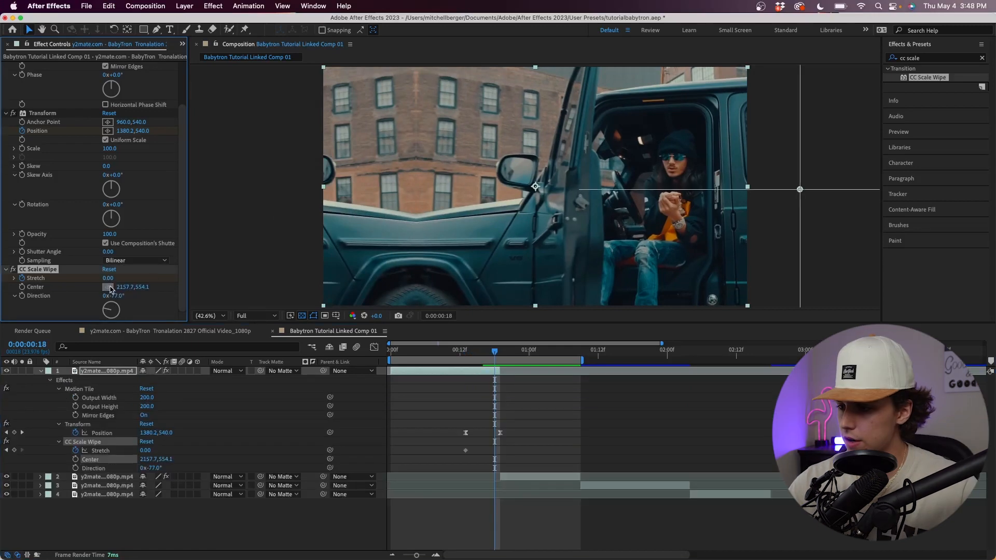
mouse_move(799, 189)
left_mouse_down()
mouse_move(796, 216)
mouse_move(799, 189)
left_mouse_up()
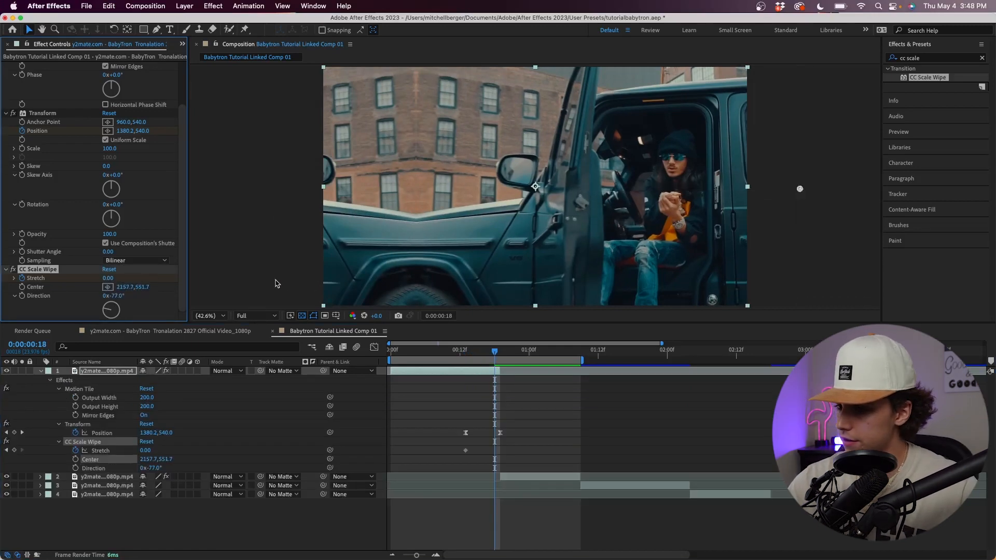
left_click_drag(109, 306, 110, 307)
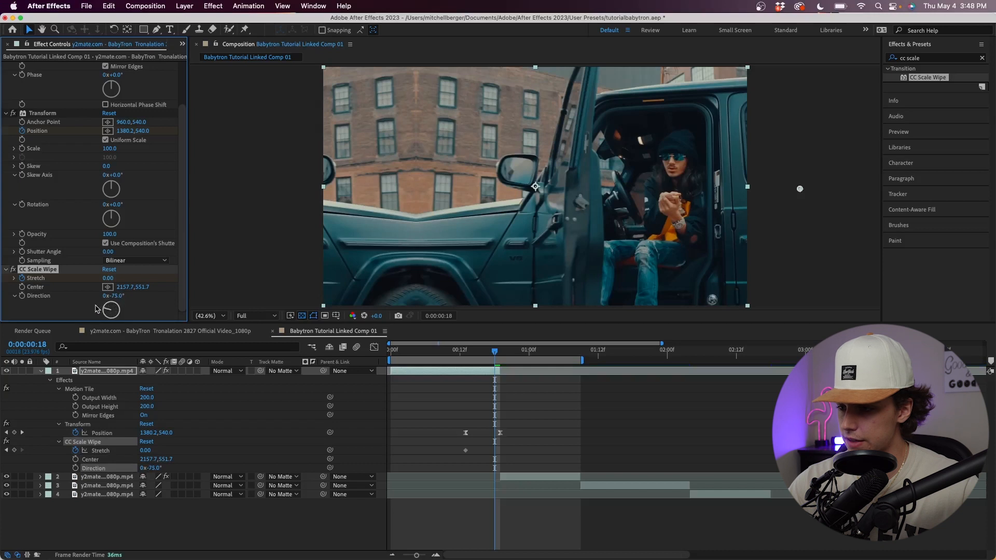
- Set the first clip's CC Scale Wipe Stretch to 0.5 one frame before the cut
left_click_drag(108, 278, 113, 278)
key("super+z")
key("super+z")
key("super+z")
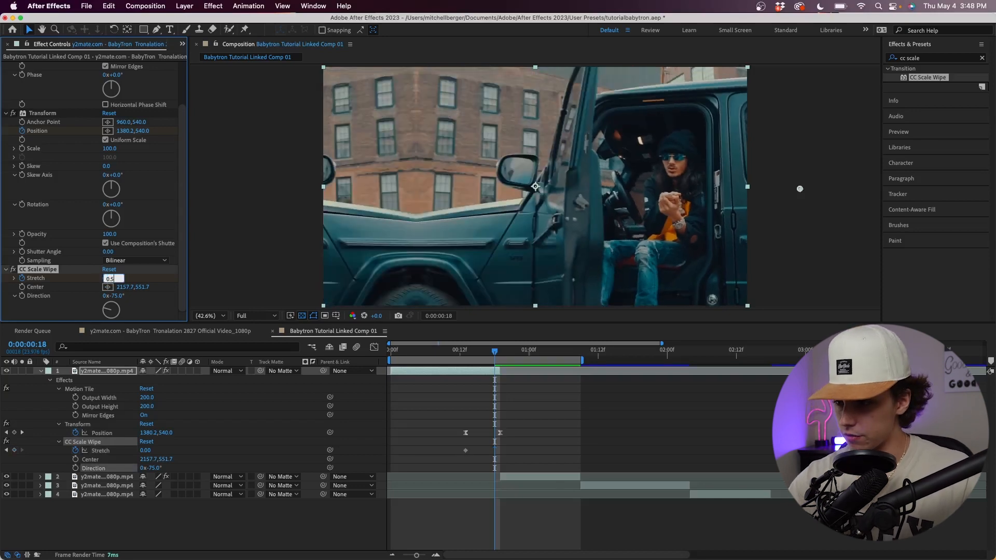
type("0.5")
key("Return")
- Align the second Stretch keyframe with the cut and ease both Stretch keyframes into a speed curve peaking at the cut
left_click_drag(495, 450, 449, 461)
key("F9")
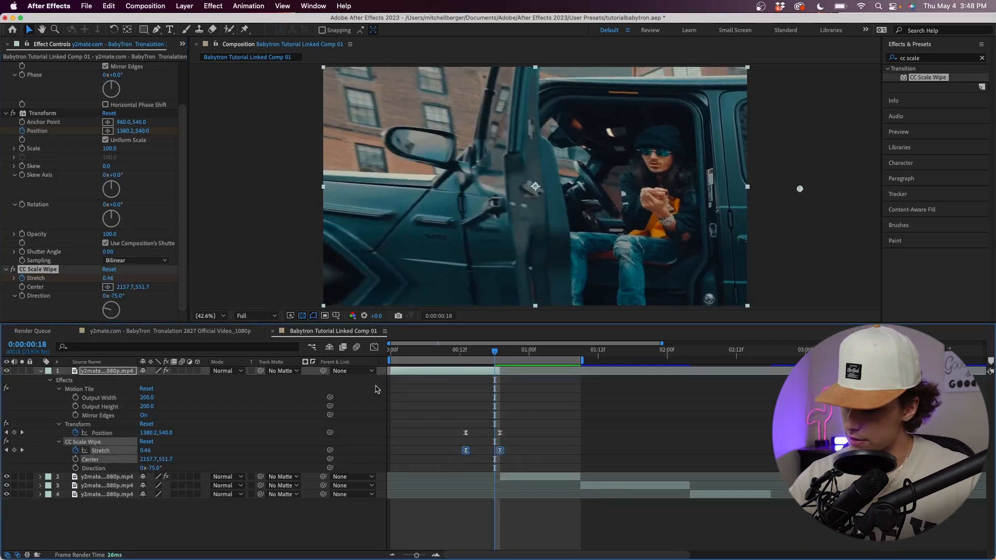
left_click(375, 347)
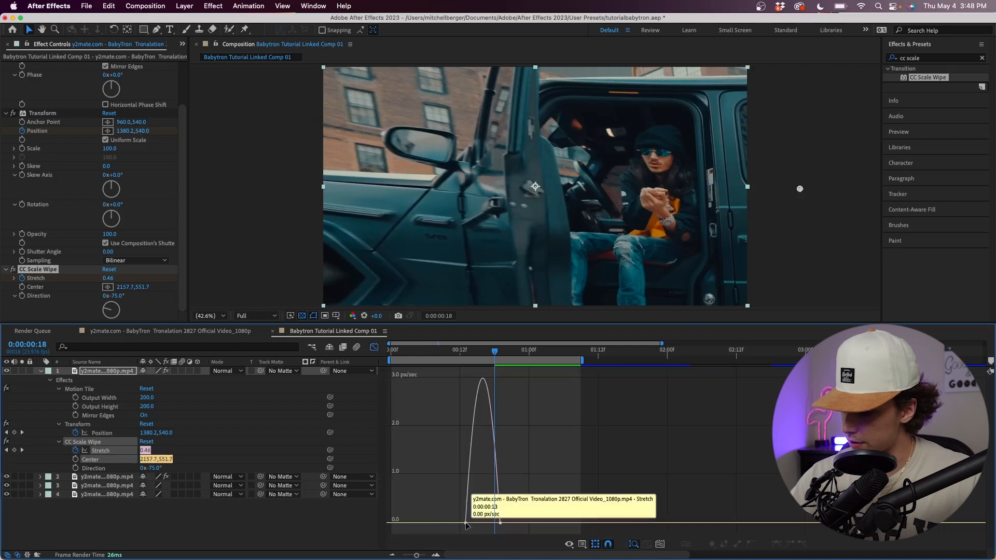
left_click_drag(472, 524, 492, 525)
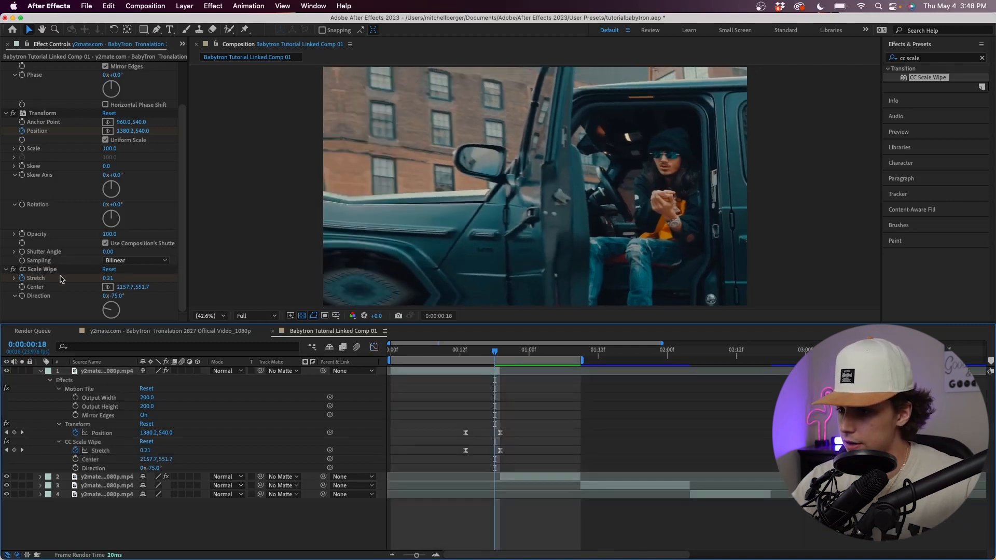
- Copy the first clip's CC Scale Wipe effect onto the second clip at 0:00:00:19 and reveal its keyframes
left_click(56, 272)
key("Page_Down")
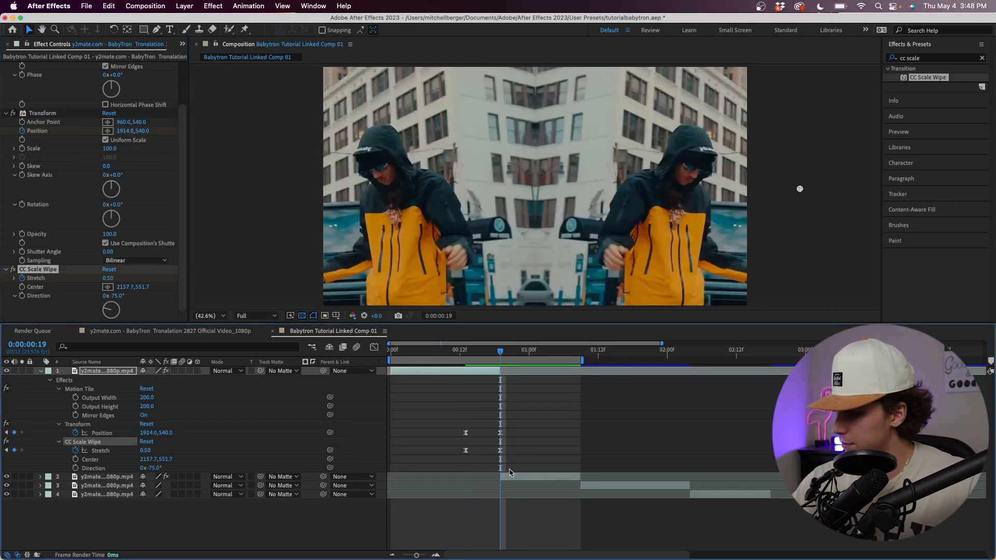
left_click(513, 476)
key("super+v")
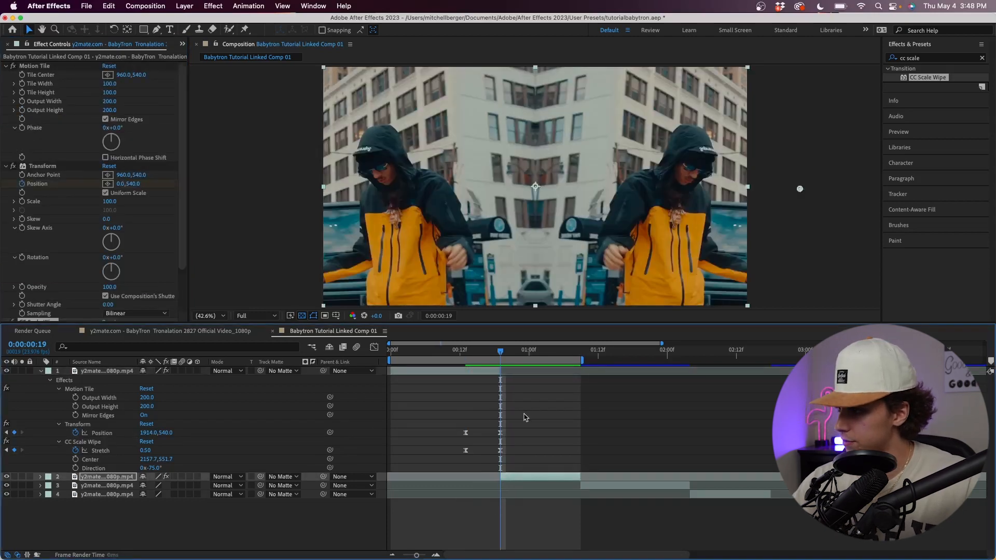
key("u")
left_click(524, 418)
- Reverse the second clip's Stretch keyframes so Stretch goes from 0.50 at the cut to 0 at 0:00:01:02
mouse_move(520, 354)
left_mouse_down()
mouse_move(499, 355)
mouse_move(529, 345)
left_mouse_up()
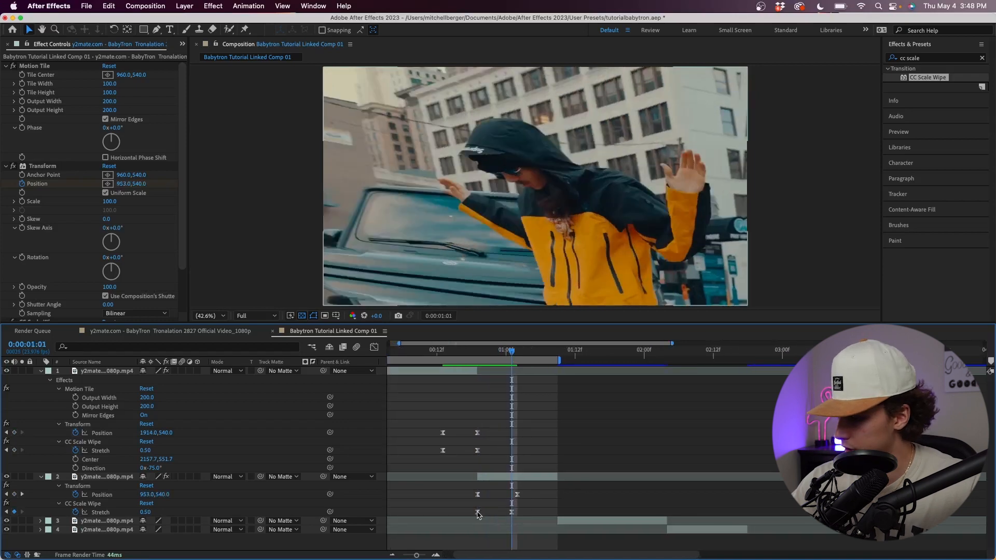
left_click(478, 512)
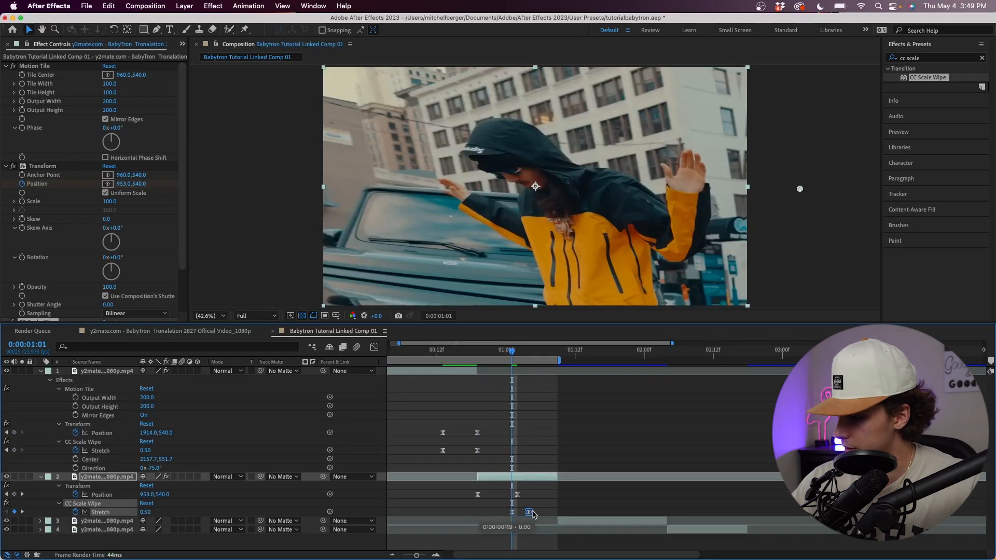
mouse_move(513, 515)
left_mouse_down()
mouse_move(480, 517)
mouse_move(519, 517)
left_mouse_up()
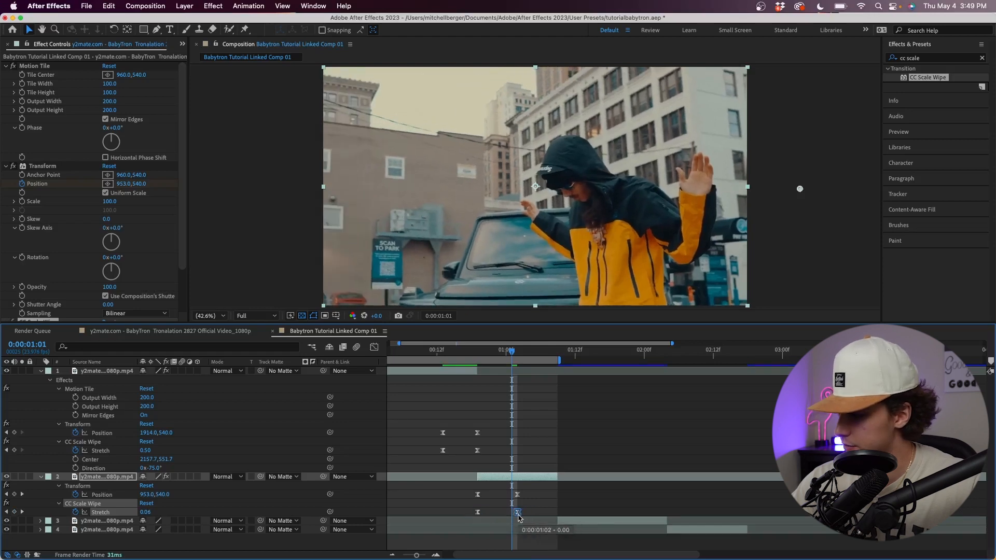
- At the cut, set the second clip's CC Scale Wipe Center to about -220.7, 509.5 and its Direction to +73°
left_click_drag(512, 351, 478, 351)
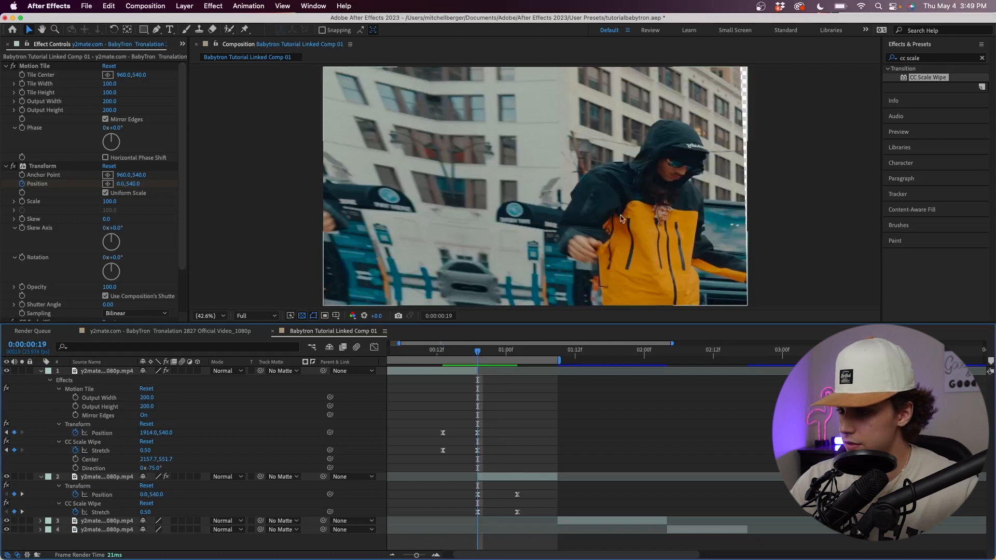
scroll(109, 290, "down", 3)
left_click(107, 287)
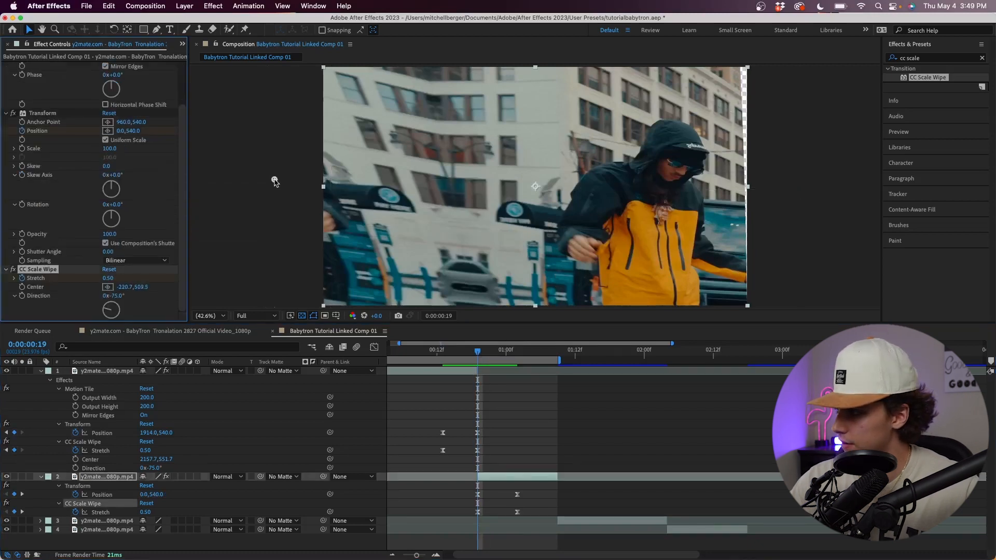
left_click(274, 180)
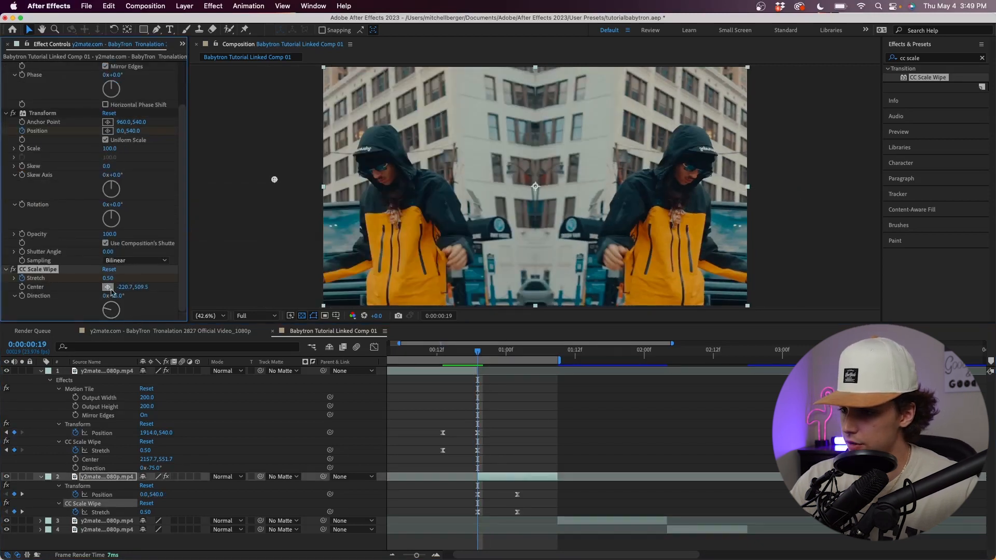
left_click_drag(107, 310, 126, 310)
- Reshape the second clip's Stretch speed graph to peak at the cut and slow down gradually
left_click_drag(537, 528, 438, 502)
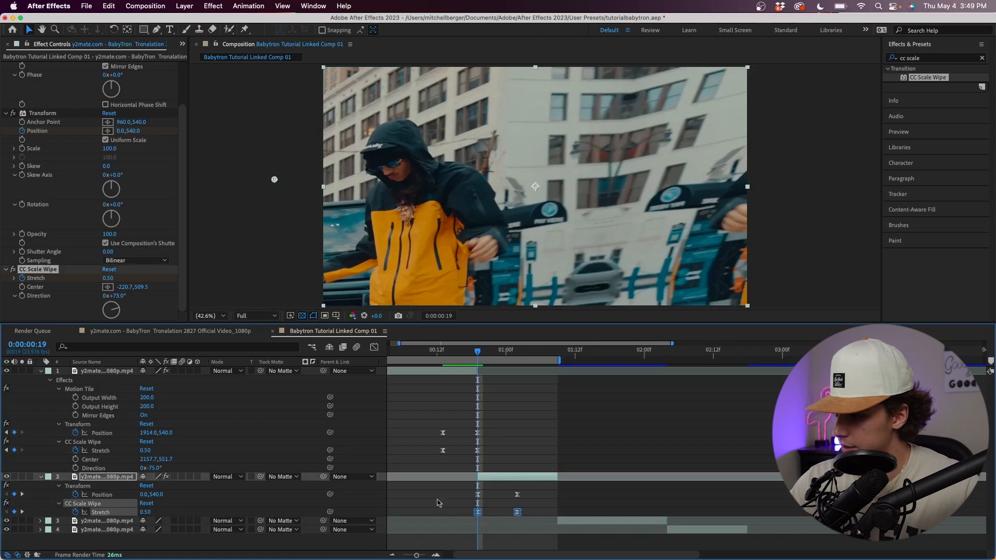
left_click(374, 348)
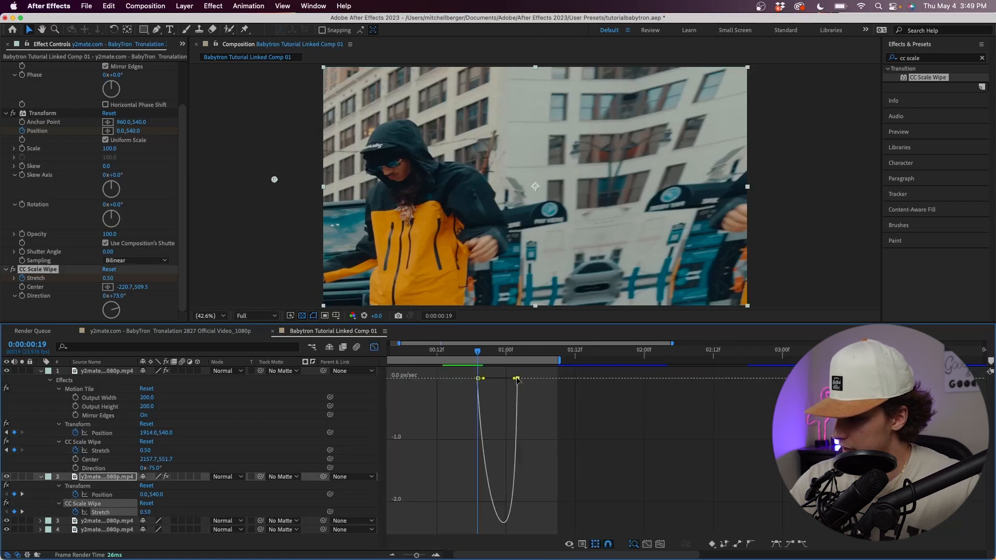
left_click_drag(514, 379, 478, 378)
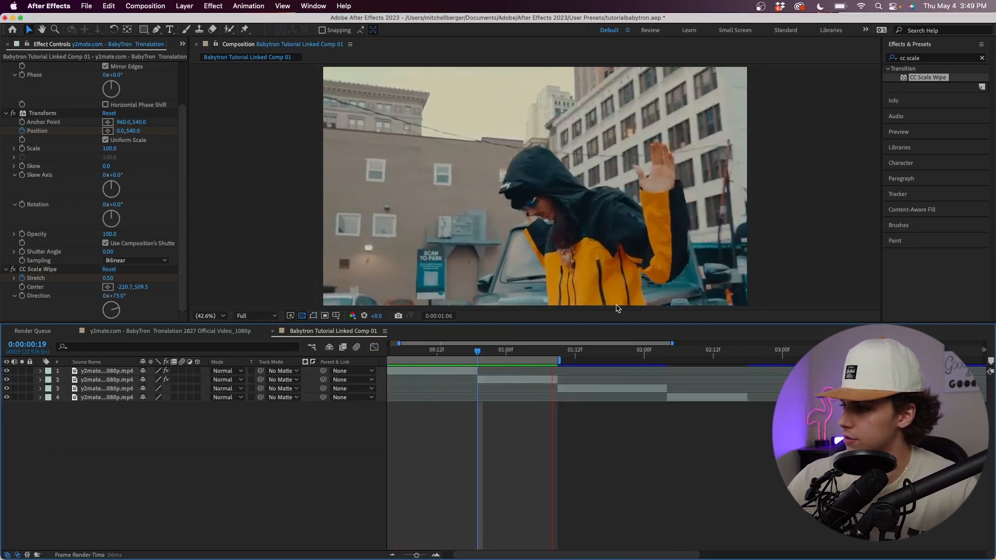
- Turn motion blur back on for the first and second clips and preview the stretched slide transition
left_click(181, 370)
left_click(182, 380)
key("space")
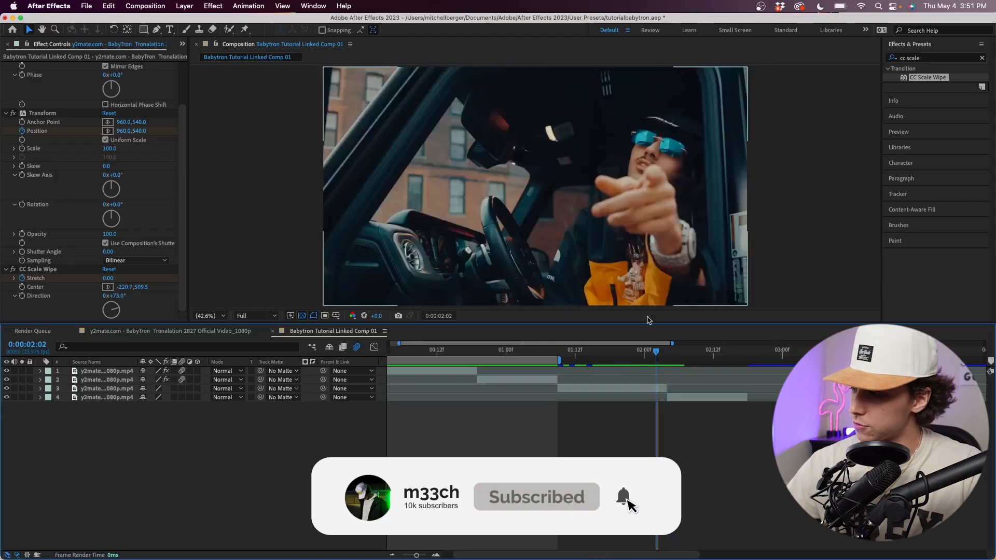
- Duplicate the third clip and turn the duplicate into a freeze frame at 0:00:02:04
left_click(649, 389)
left_click_drag(656, 353, 666, 356)
key("super+d")
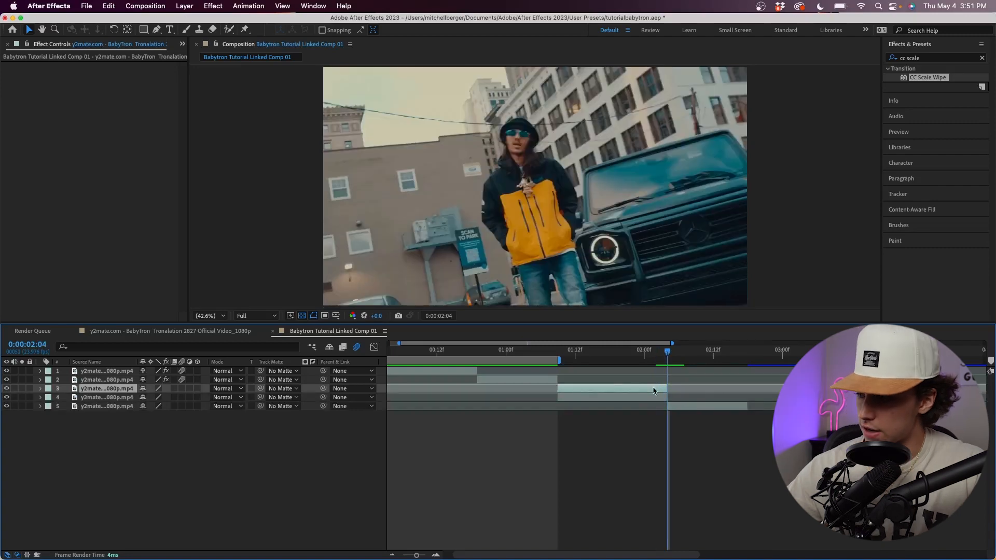
right_click(653, 390)
mouse_move(701, 303)
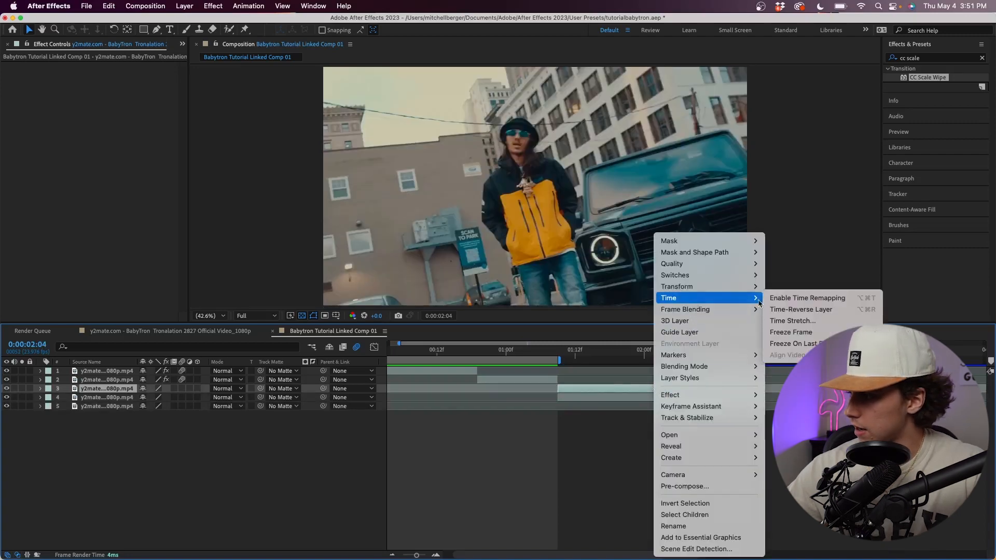
left_click(792, 331)
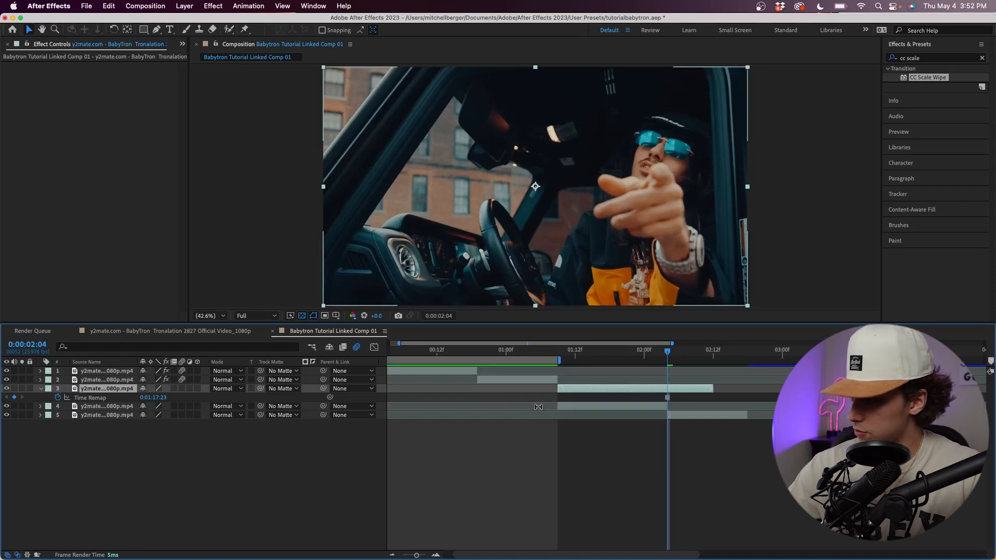
- Extend the freeze-frame layer past the third clip's end and remove its portion before 0:00:02:03, checking the playback
key("space")
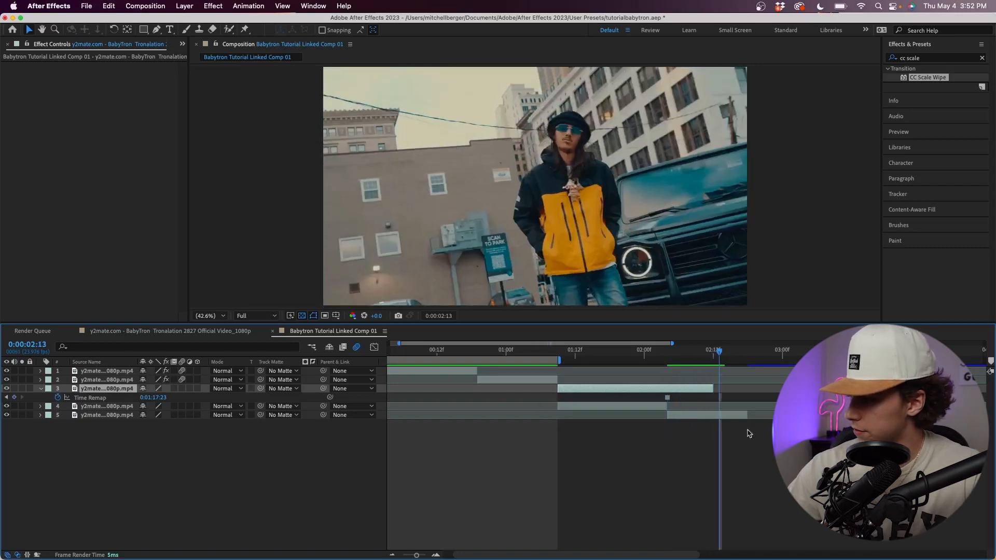
left_click(667, 352)
key("Page_Up")
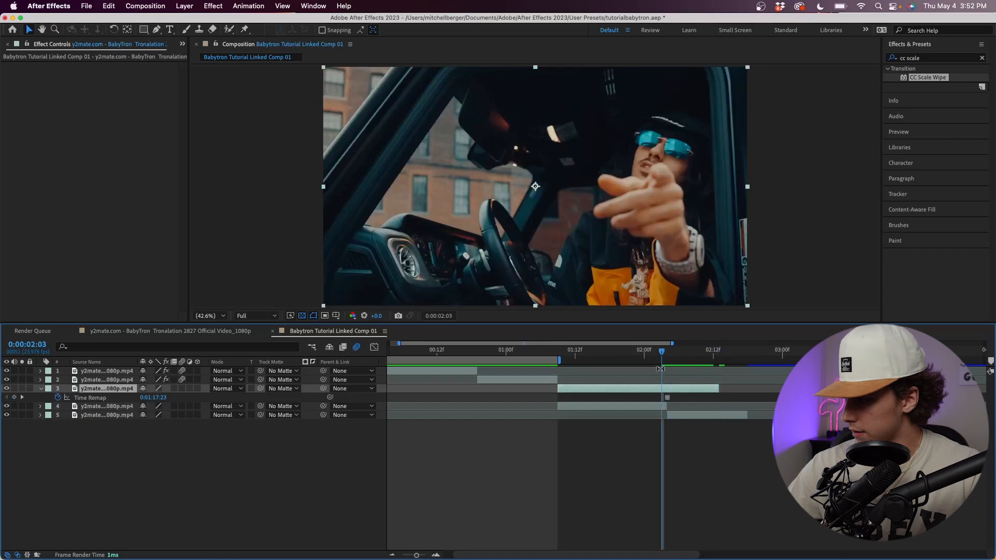
key("super+shift+d")
key("Delete")
key("space")
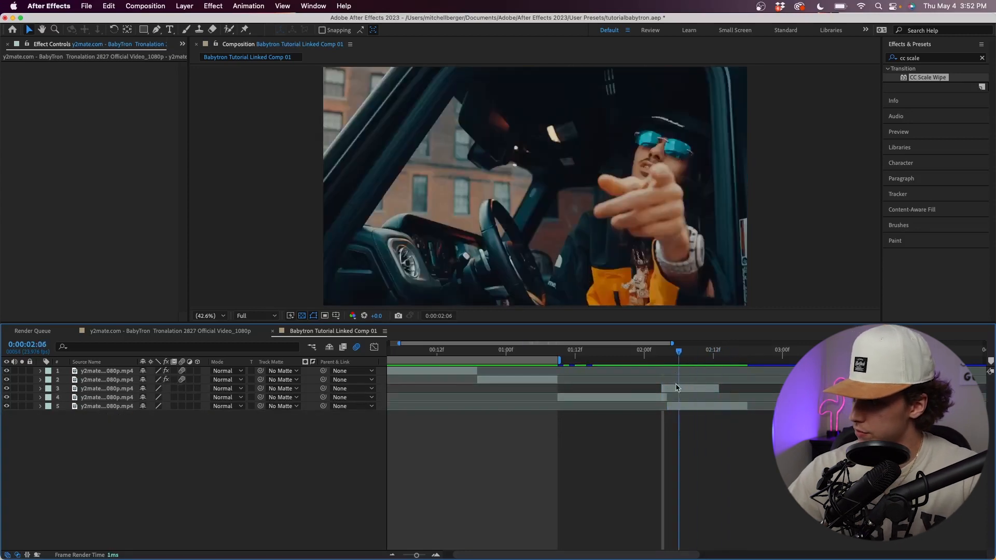
- Draw a closed Pen mask around the sunglasses lens nearest the door frame on the freeze-frame layer at 0:00:02:04 and check the cut-out
left_click(326, 158)
left_click(156, 29)
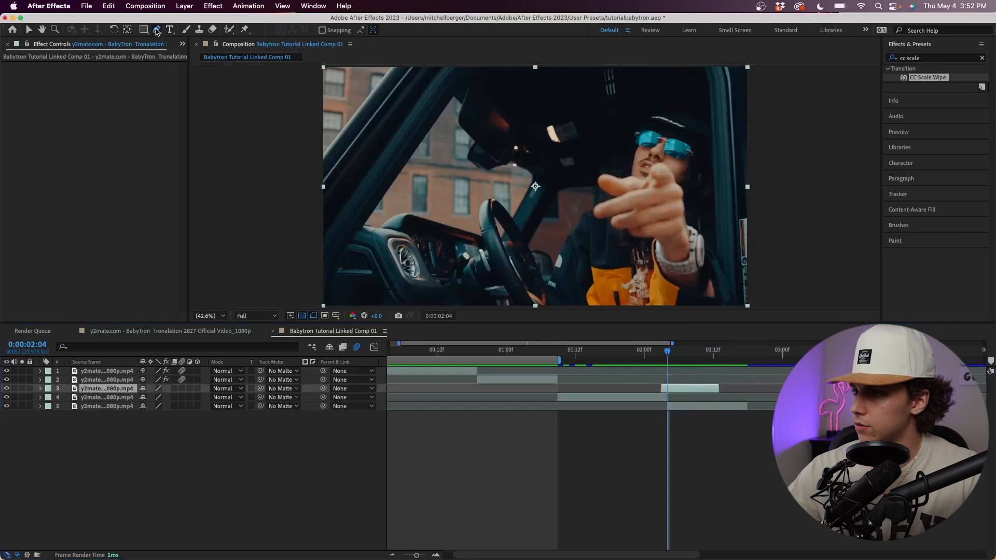
scroll(673, 149, "up", 5)
left_click(666, 195)
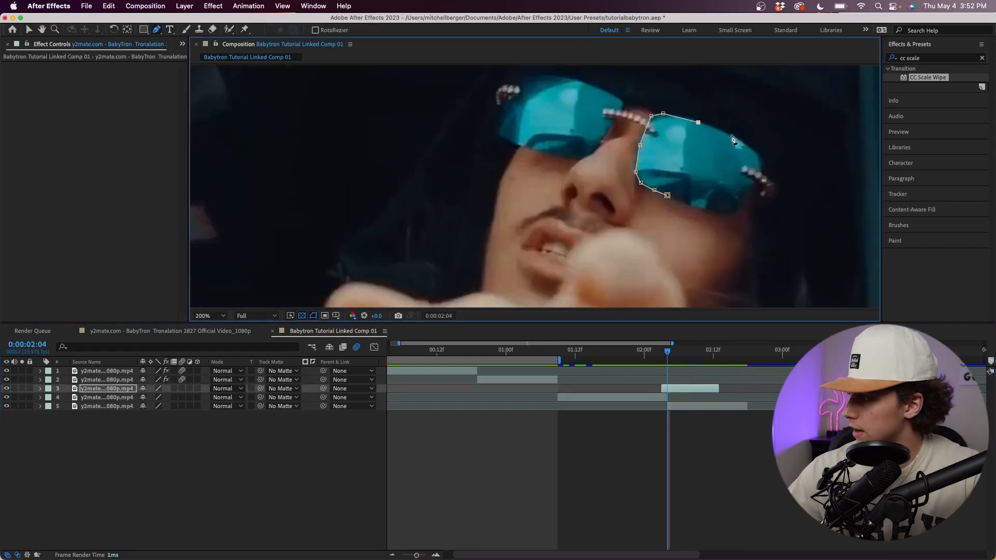
left_click(680, 430)
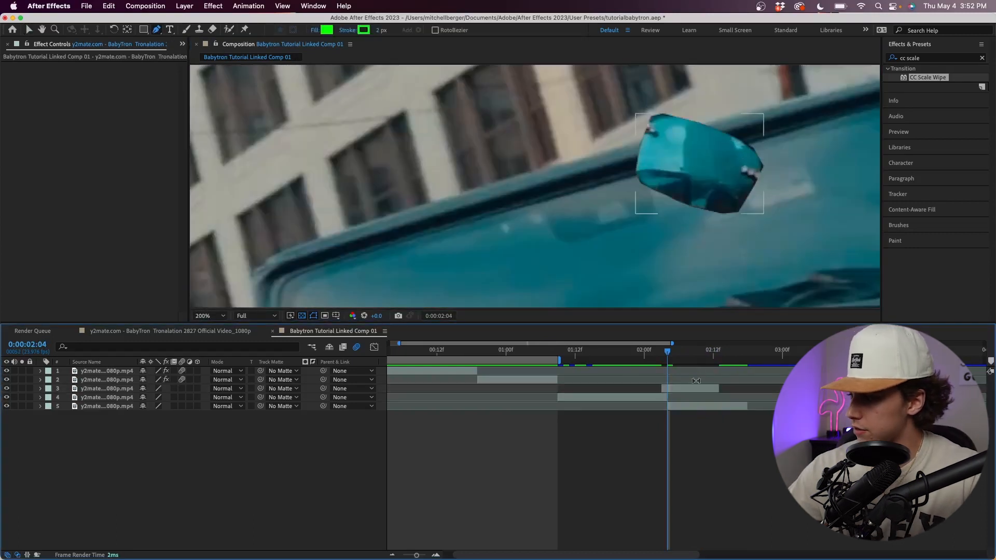
left_click_drag(681, 361, 689, 361)
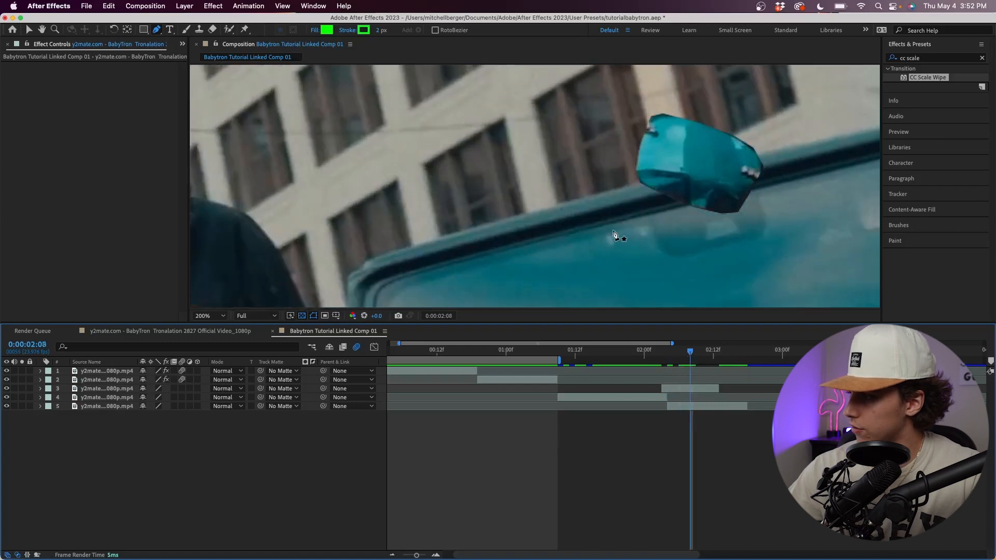
scroll(614, 234, "down", 2)
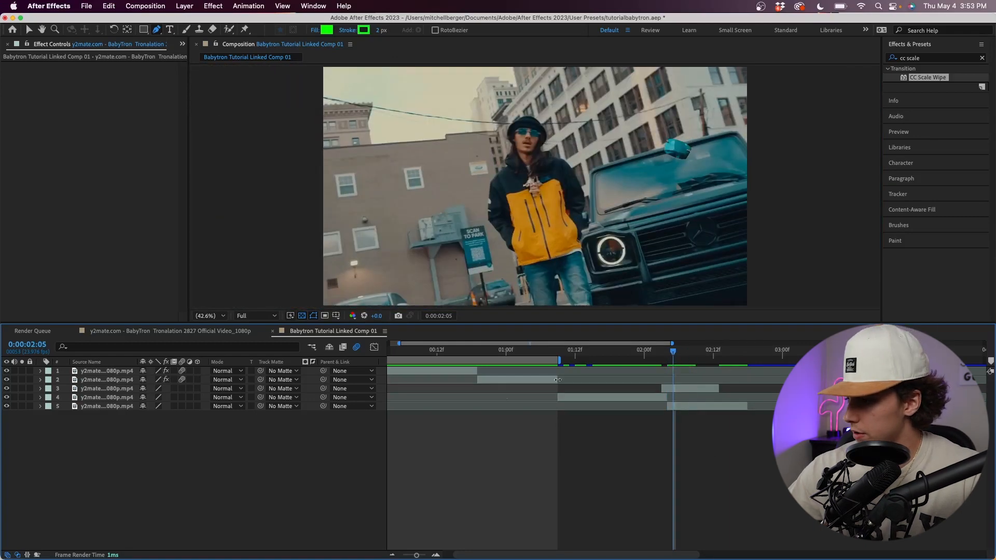
- Invert the lens mask on the freeze-frame layer so the next clip shows through the lens, and scrub through it
left_click(40, 388)
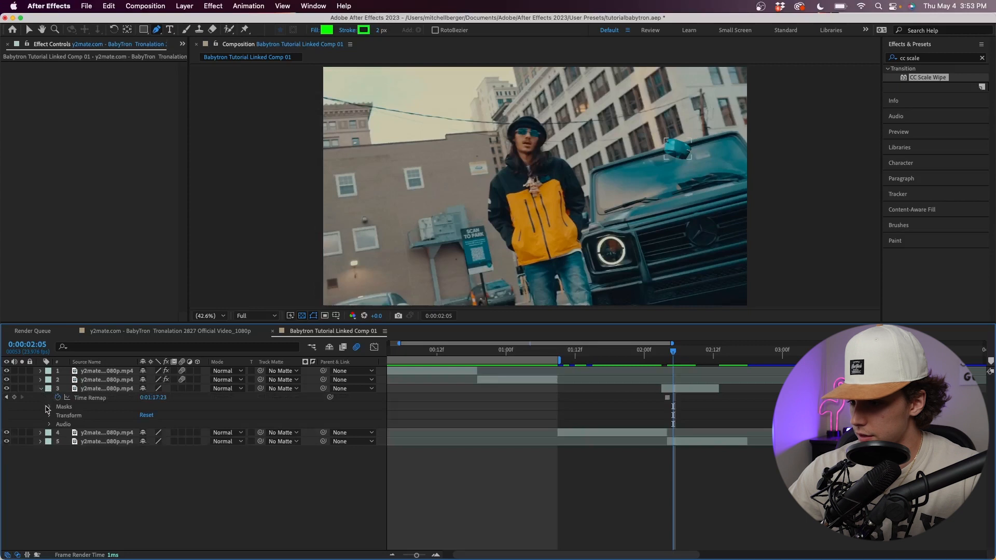
left_click(50, 407)
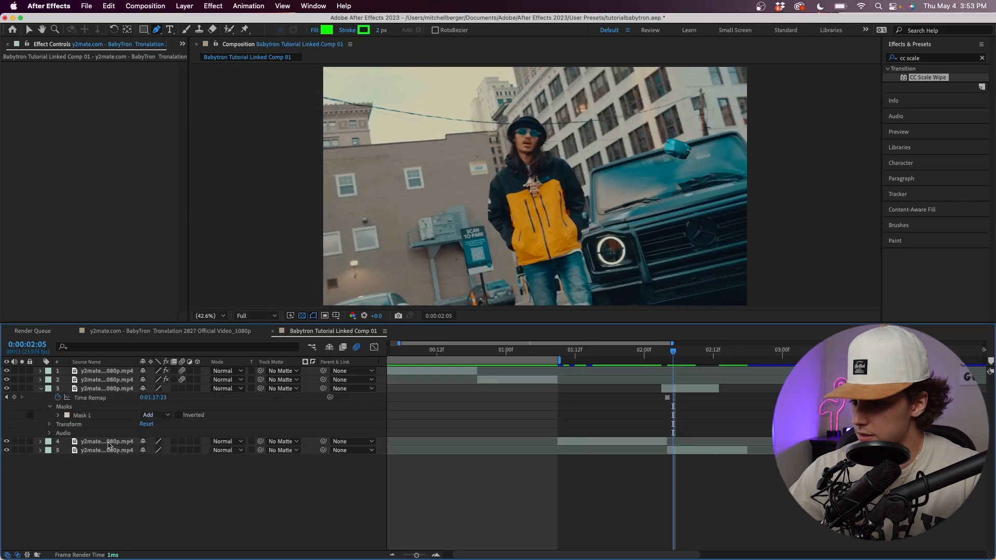
left_click(178, 415)
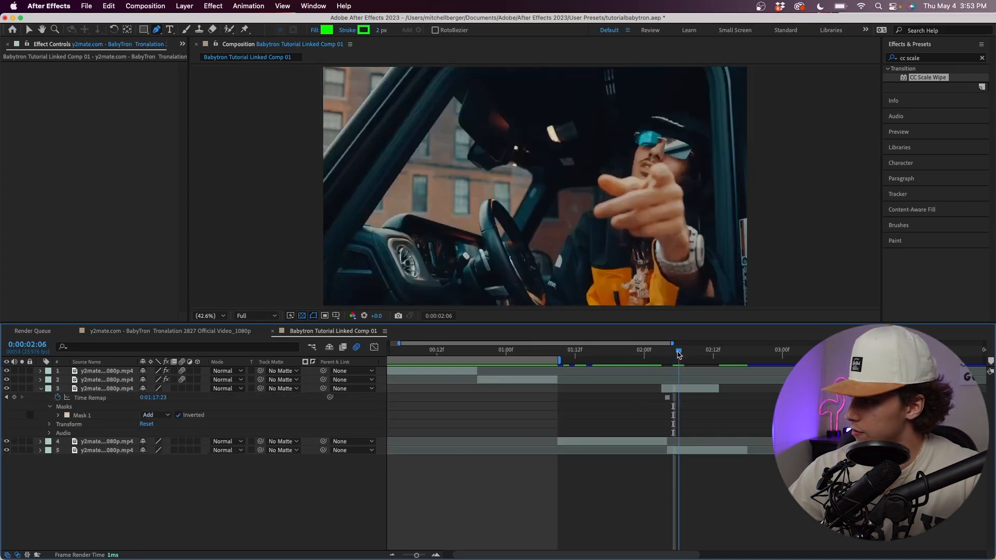
left_click_drag(678, 354, 696, 370)
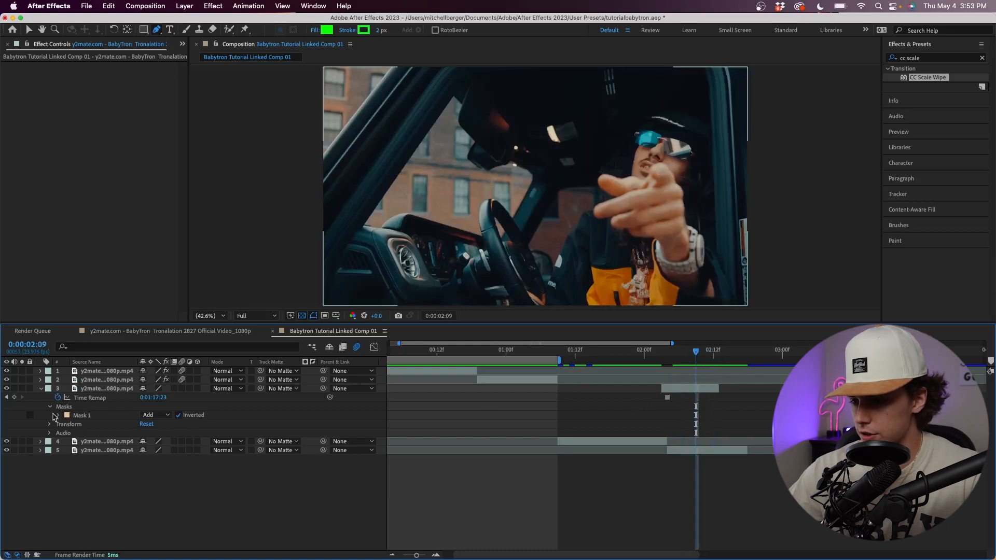
- Set the lens mask's feather to 5 pixels and check its edge
left_click(58, 415)
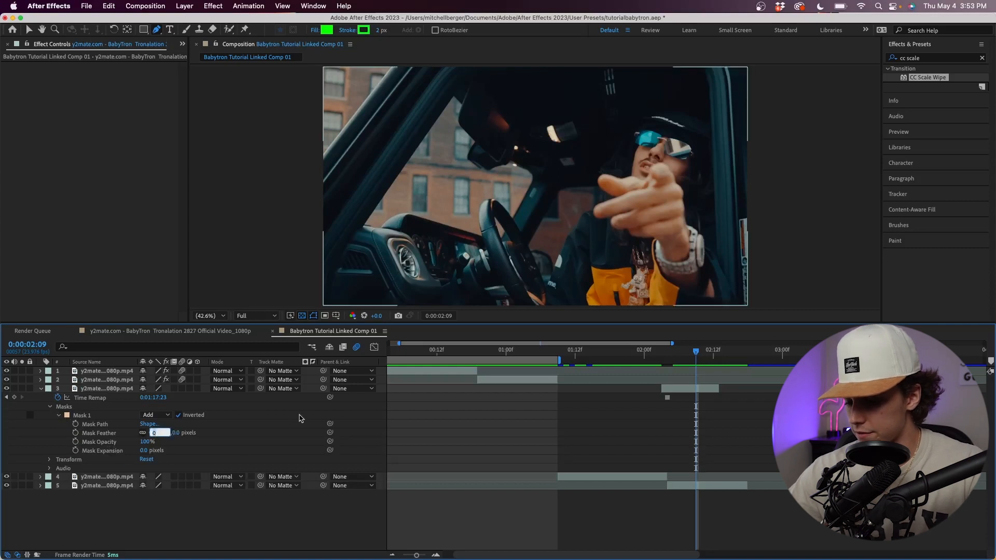
type("5")
key("Return")
left_click_drag(696, 351, 697, 360)
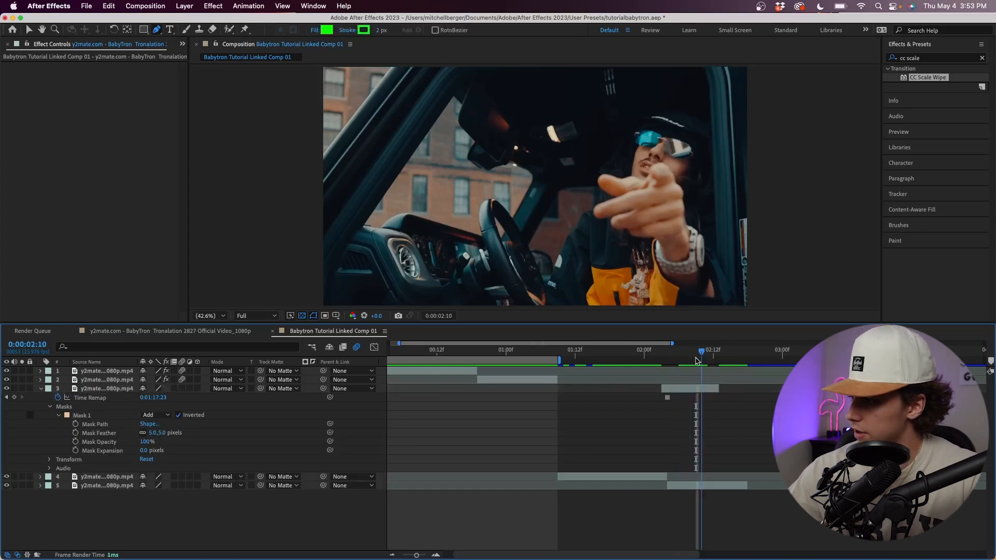
- Make the freeze-frame layer 3D and start its Position animation with a keyframe at 0:00:02:04
left_click_drag(697, 360, 678, 360)
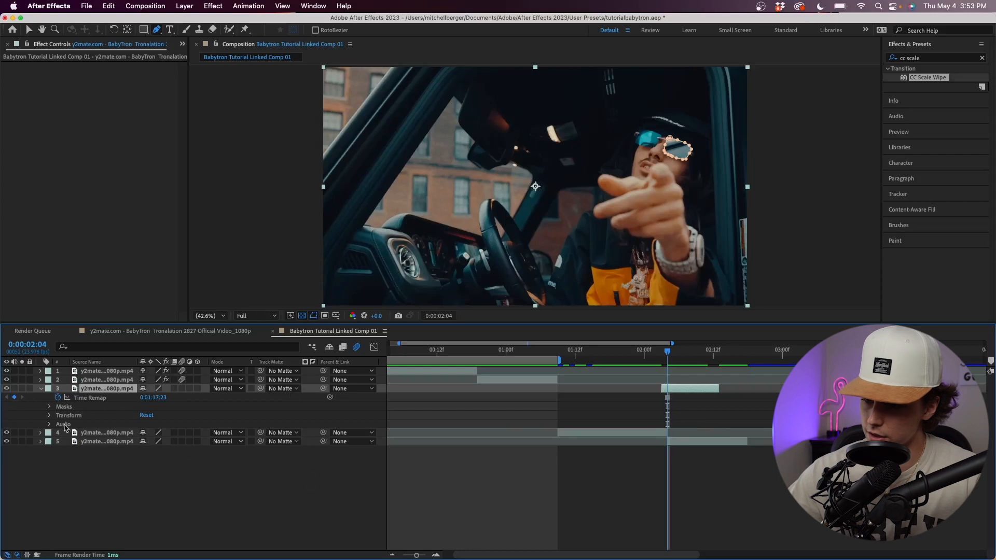
left_click(49, 416)
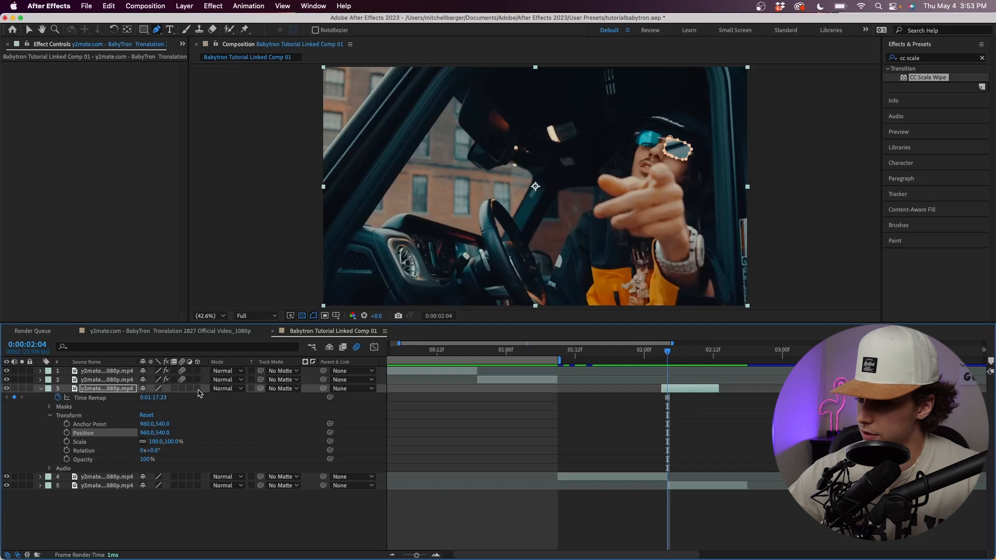
left_click(198, 389)
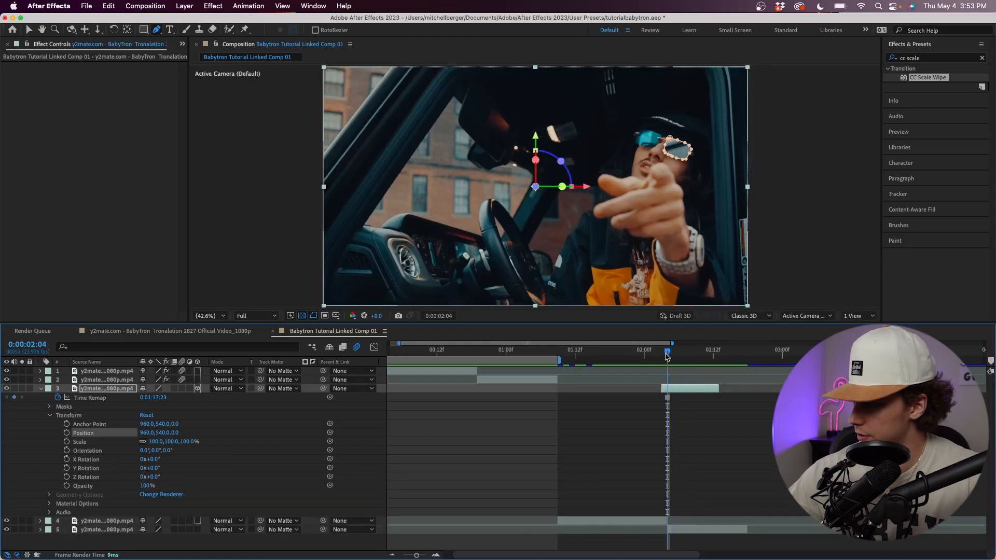
left_click(67, 433)
- At 0:00:02:12, move the freeze frame to about 317, 714.9, -2567.5 so the camera passes through the lens, and preview the move
left_click_drag(668, 354, 714, 353)
key("v")
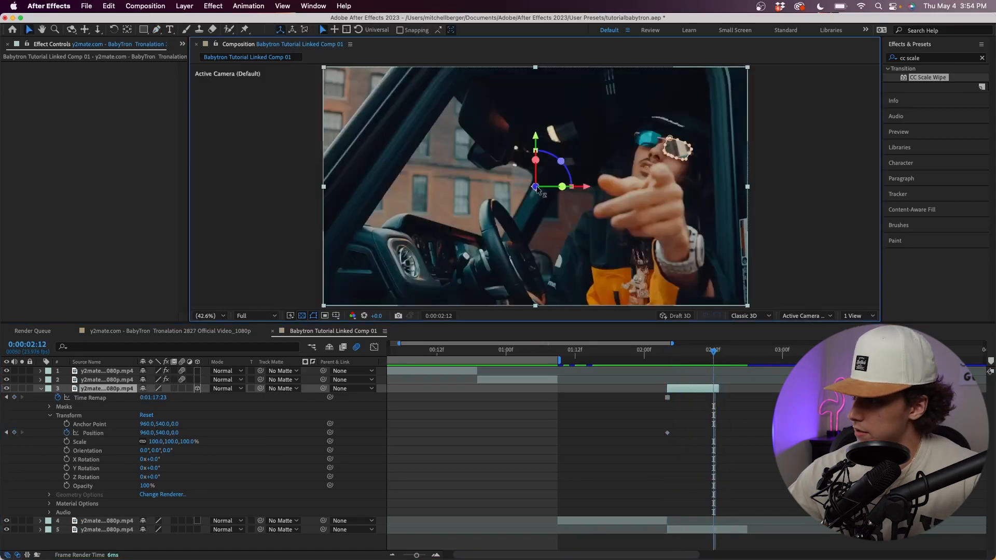
left_click_drag(536, 185, 593, 253)
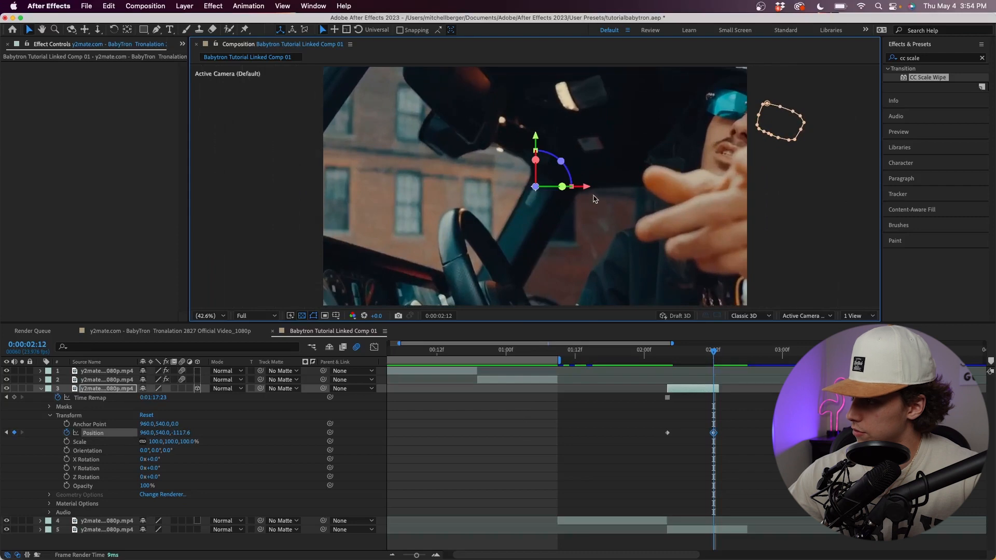
left_click_drag(585, 186, 315, 187)
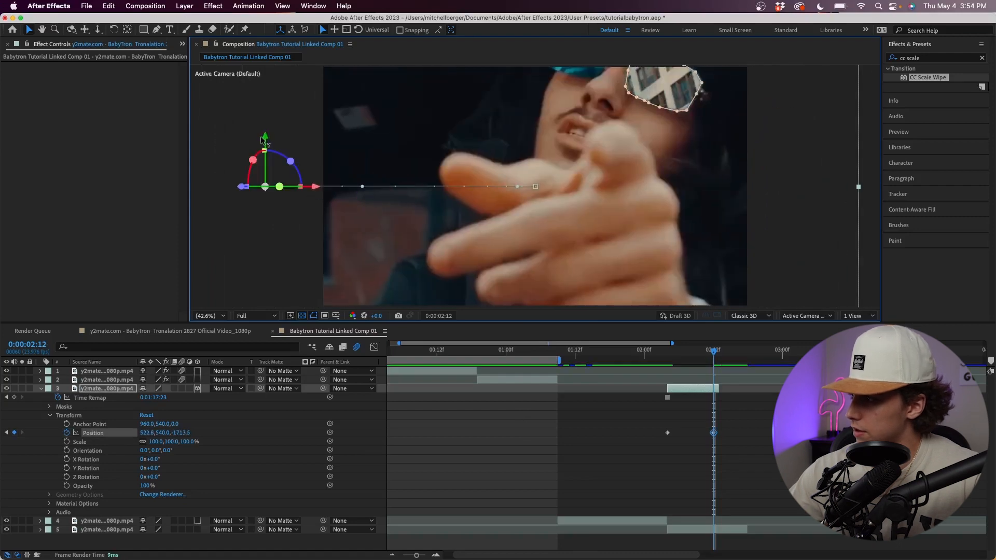
left_click_drag(264, 139, 289, 278)
left_click_drag(250, 246, 210, 246)
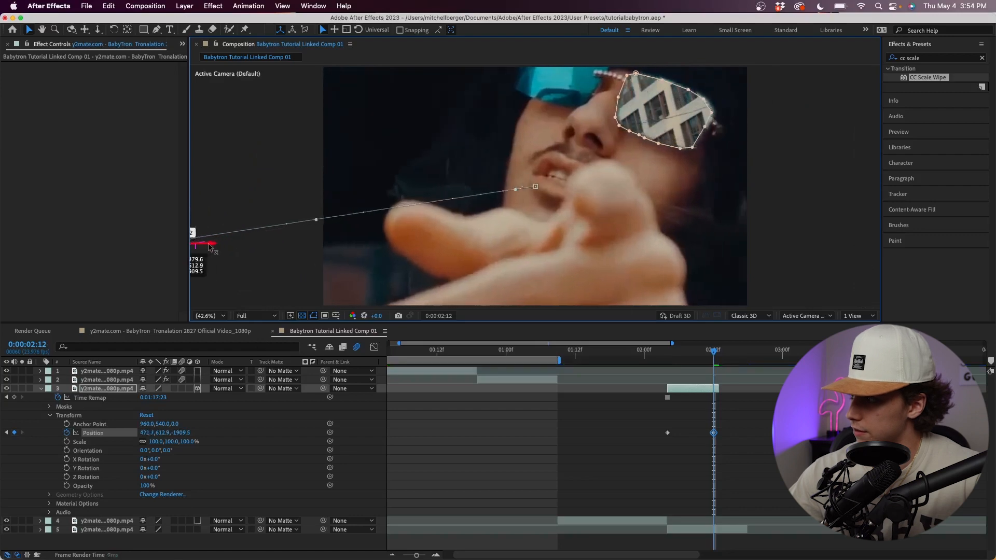
mouse_move(162, 432)
left_mouse_down()
mouse_move(176, 435)
mouse_move(158, 438)
left_mouse_up()
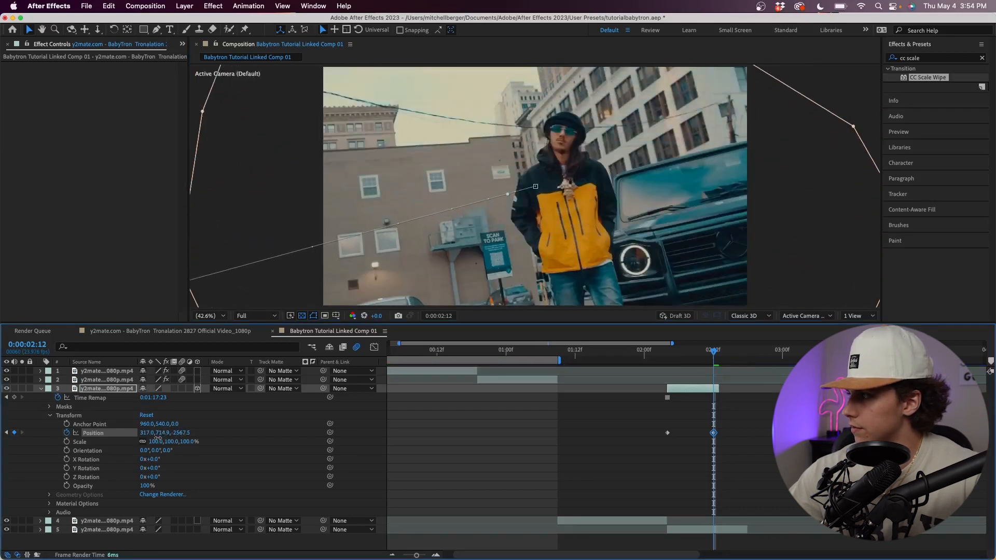
key("space")
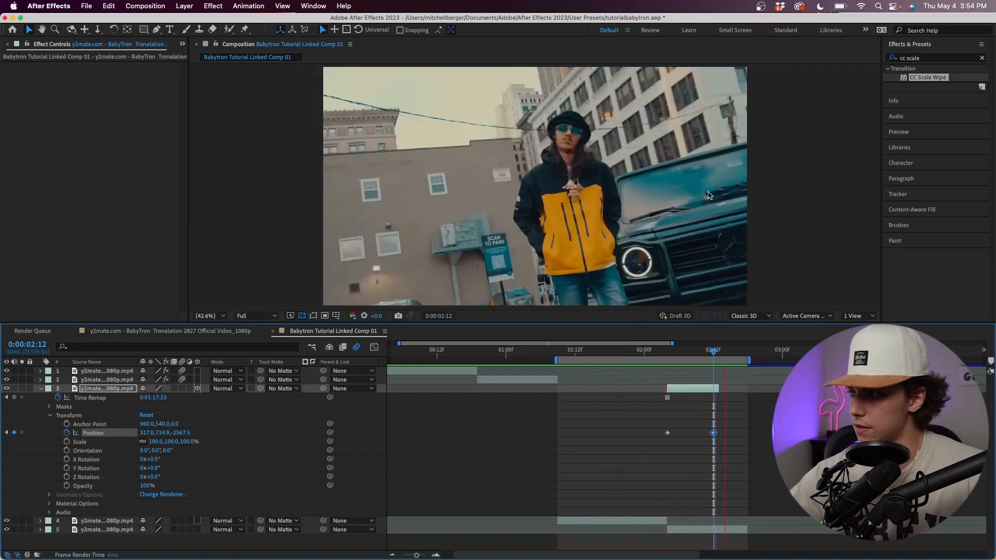
left_click(638, 441)
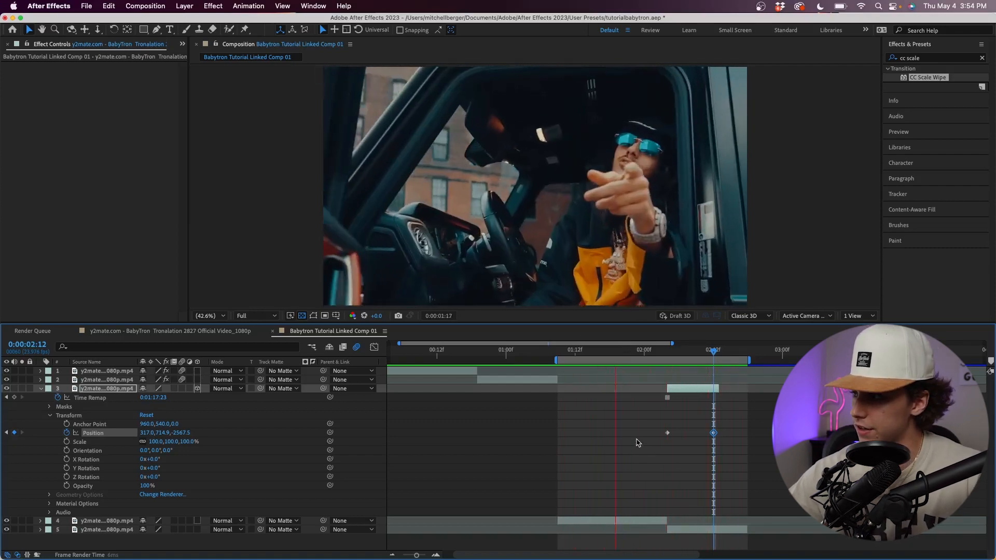
- Apply Easy Ease to both Position keyframes, enable motion blur on the freeze-frame layer, and preview the zoom
left_click_drag(732, 420, 655, 446)
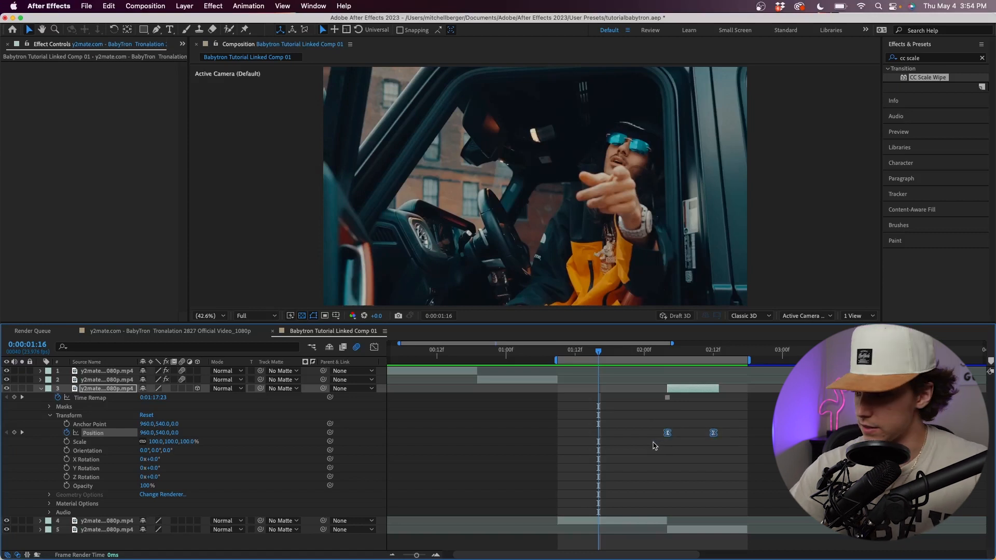
key("k")
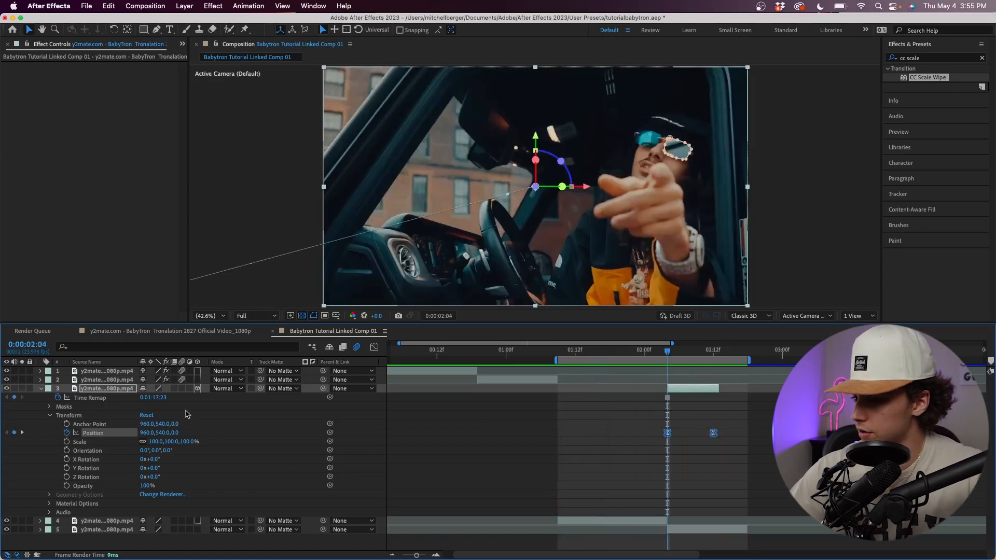
key("space")
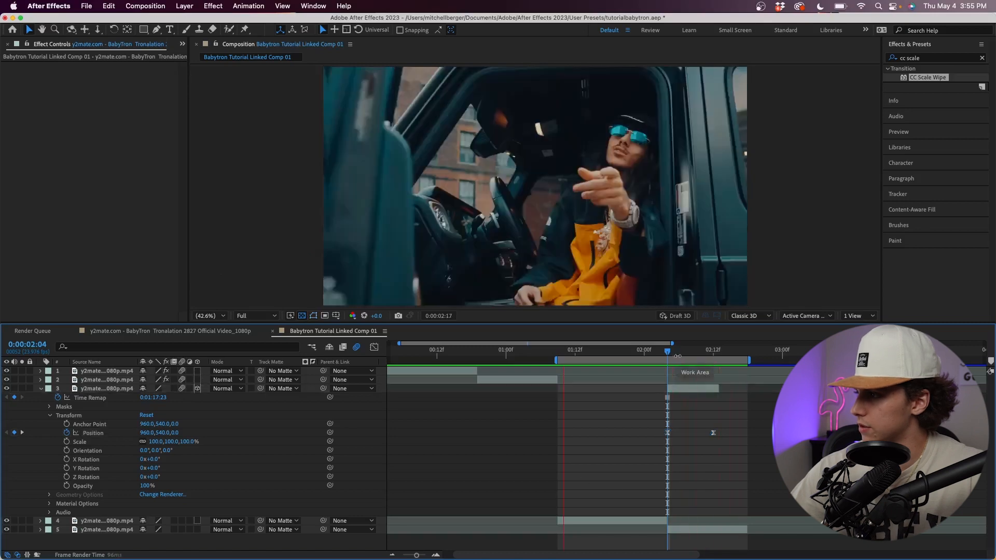
key("space")
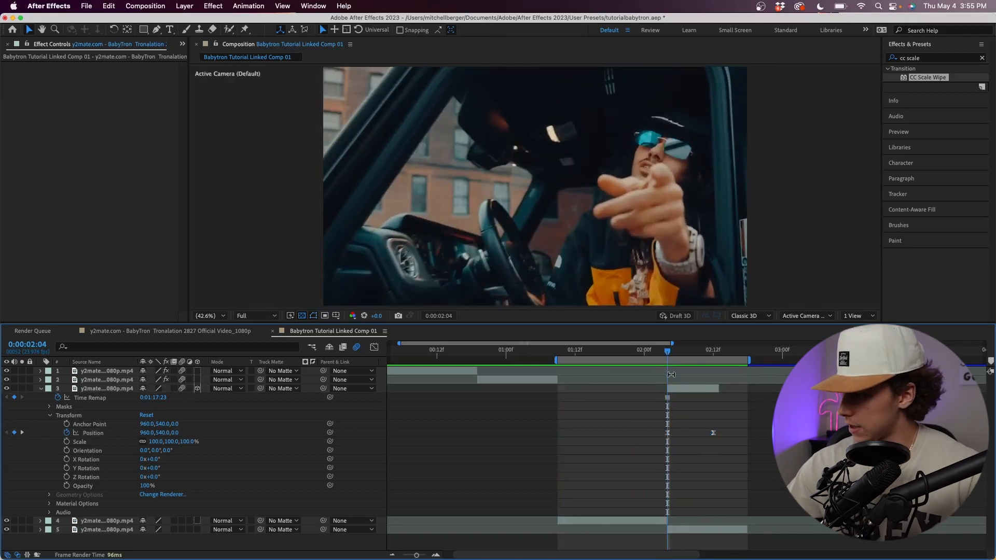
- Duplicate the freeze-frame layer and turn off mask inversion on the duplicate so it holds only the lens
left_click(675, 390)
key("super+d")
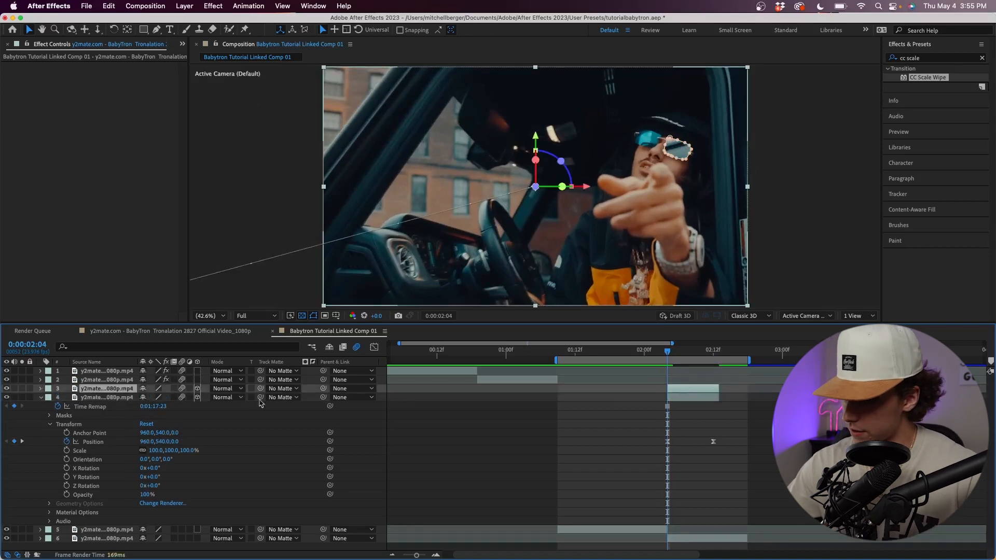
left_click(41, 389)
left_click(49, 407)
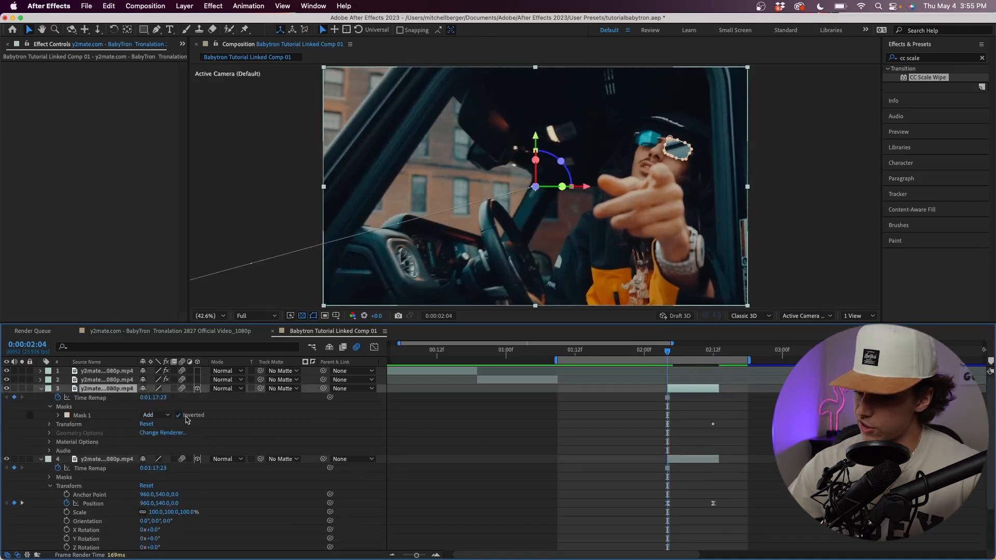
left_click(179, 415)
left_click(694, 377)
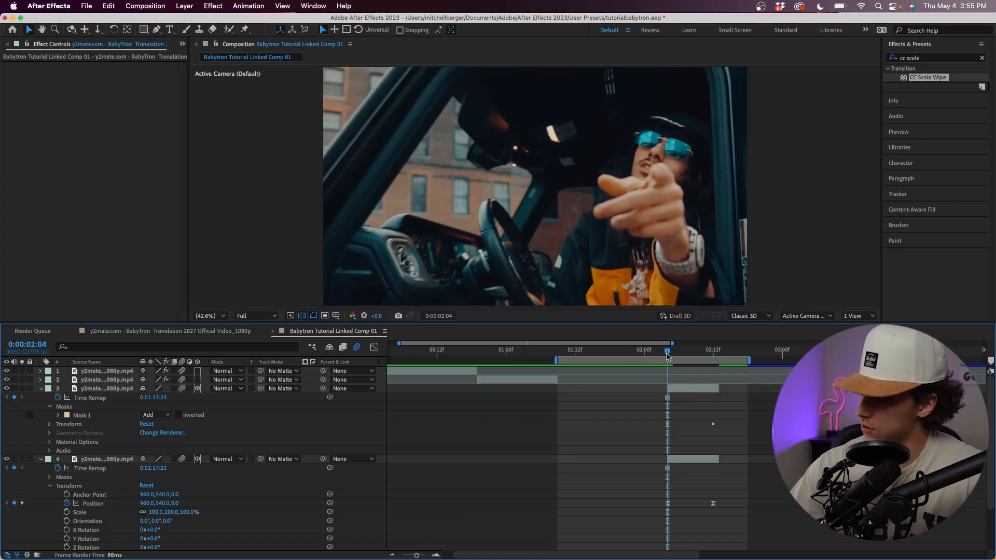
- Keyframe the lens layer's opacity from 100% at 0:00:02:06 to 0% at 0:00:02:10
mouse_move(667, 356)
left_mouse_down()
mouse_move(703, 356)
mouse_move(670, 357)
left_mouse_up()
key("Page_Down")
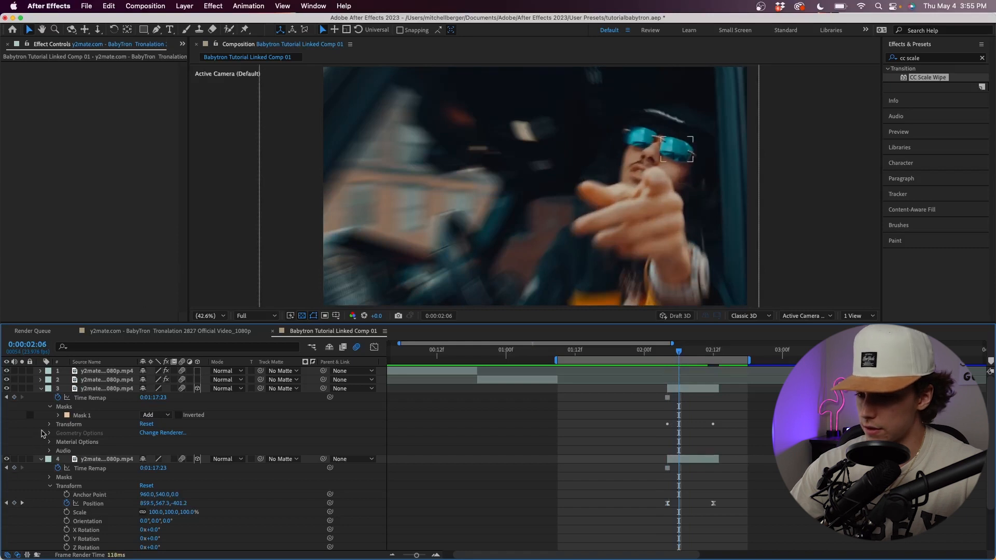
left_click(49, 424)
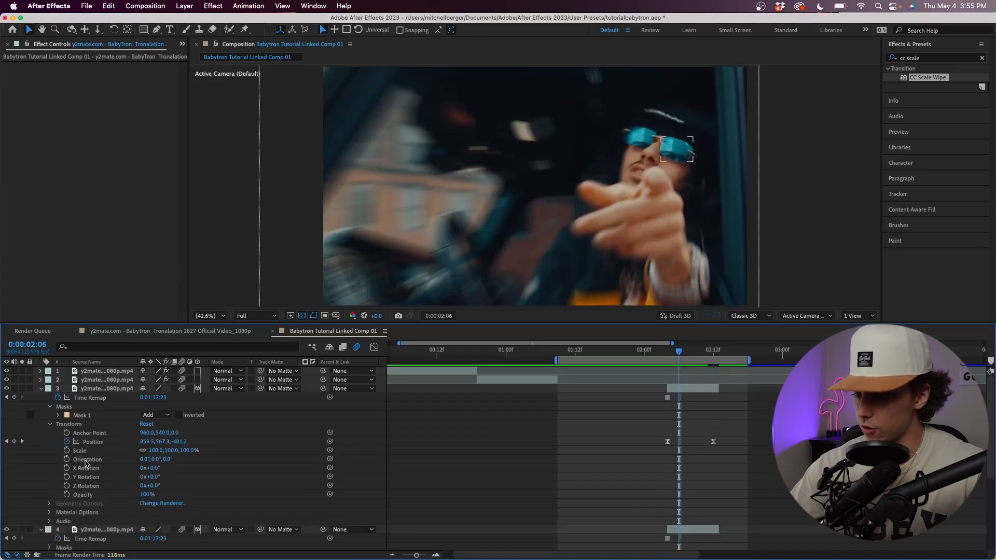
left_click(67, 495)
key("Page_Down")
key("Page_Down")
key("Page_Down")
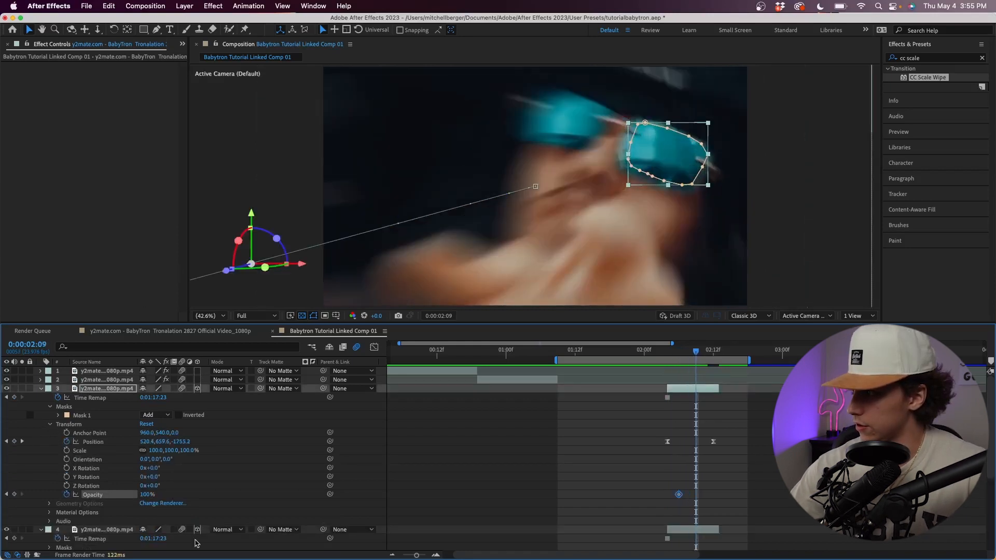
key("Page_Down")
left_click(148, 490)
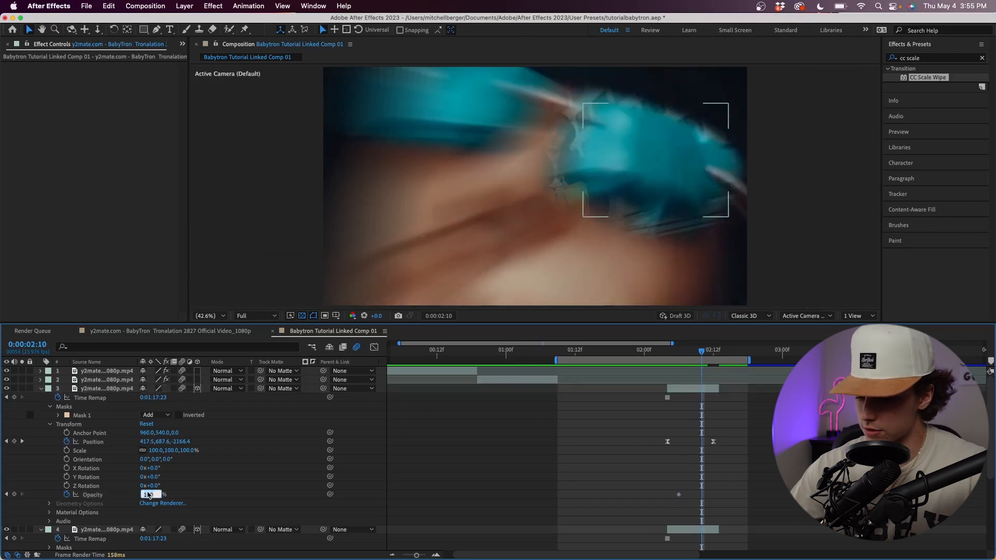
type("0")
key("Return")
- Preview the lens fade in the zoom transition and save the project
key("space")
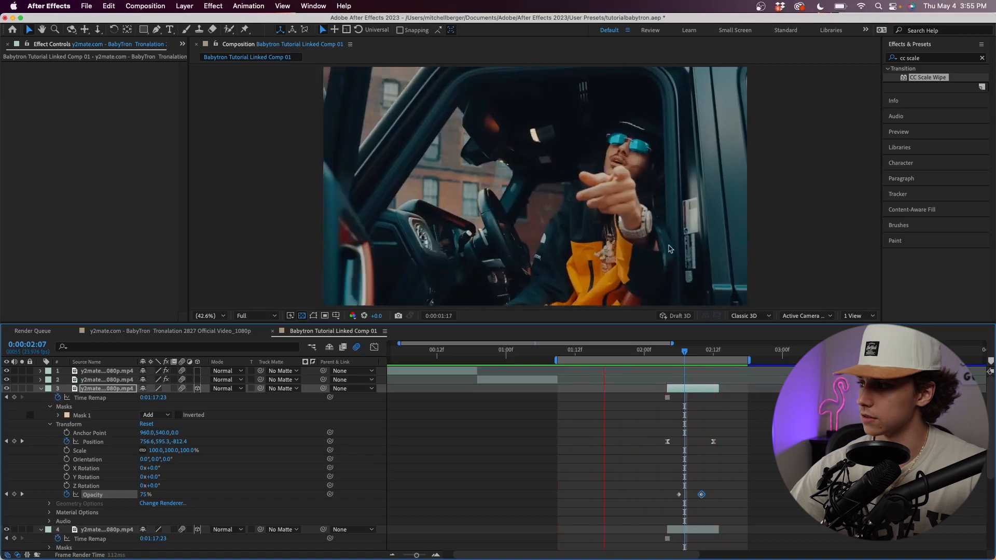
key("space")
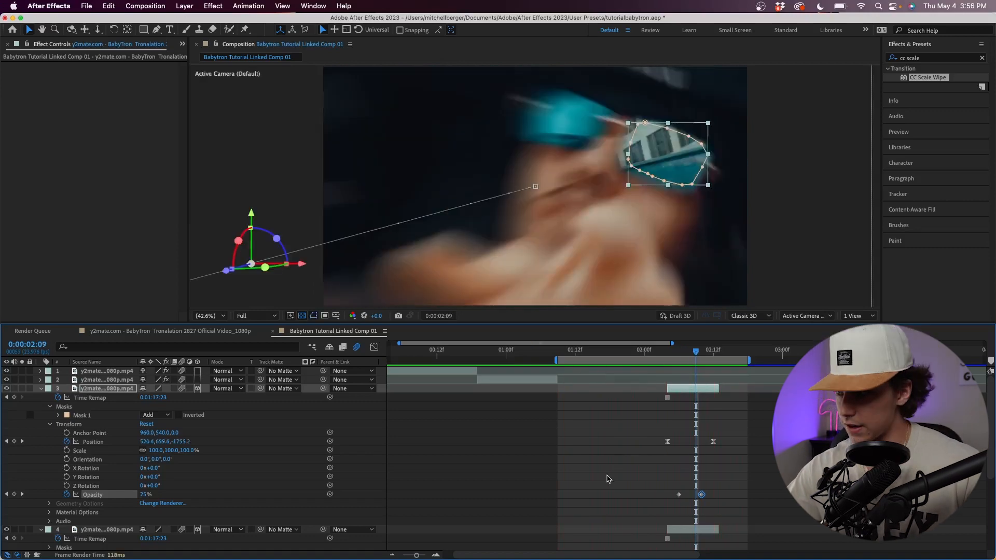
key("super+s")
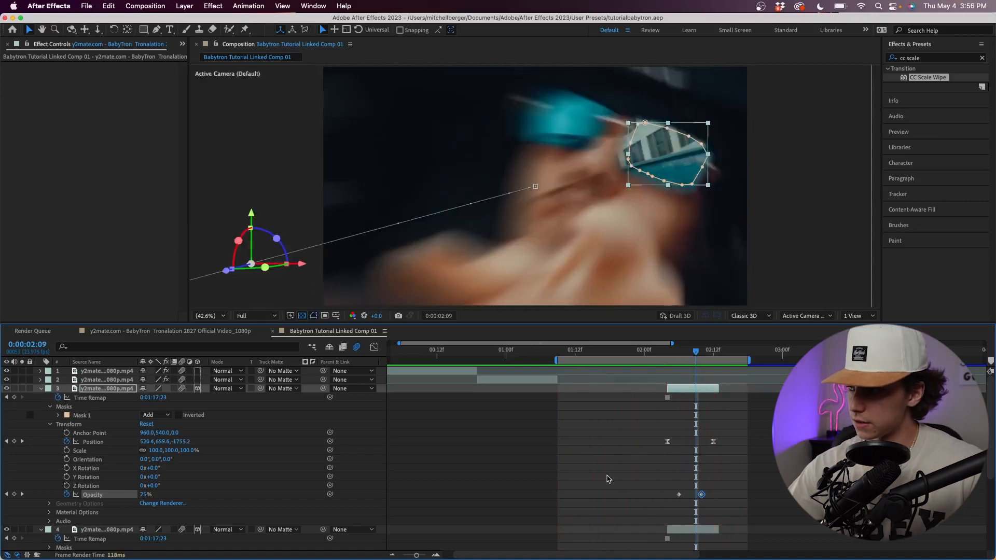
- Switch to the linked sequence in Premiere Pro and play it back from the start to review the transitions
left_click(637, 351)
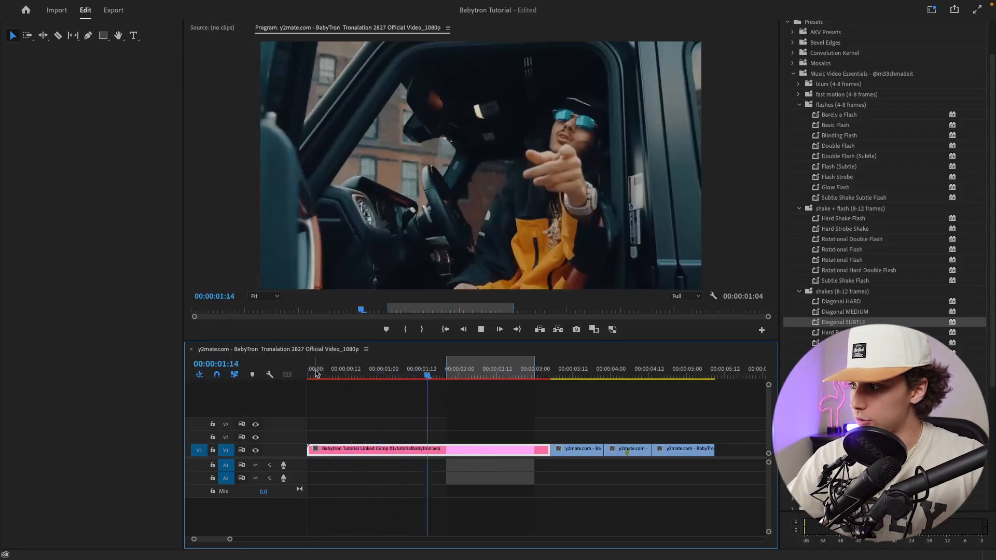
key("space")
left_click(308, 374)
key("space")
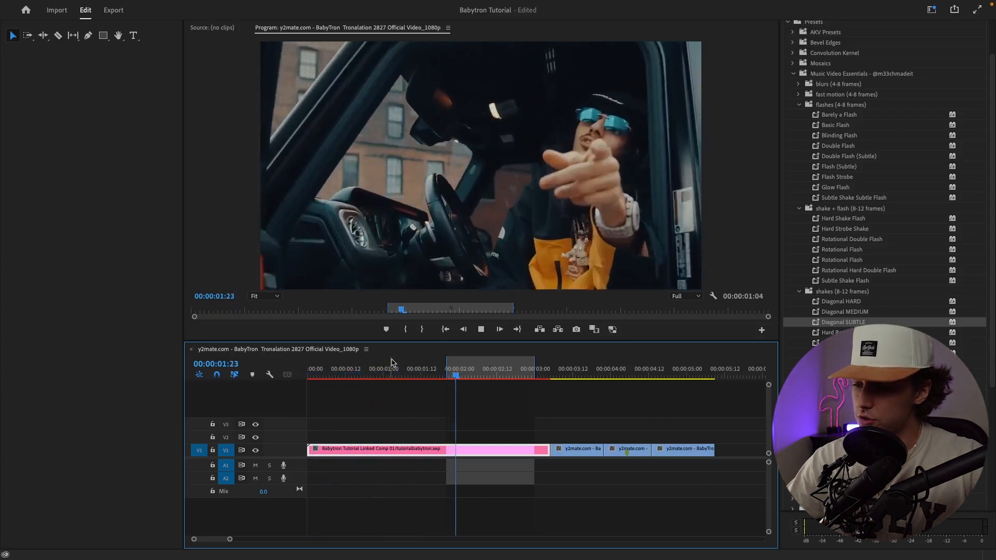
key("space")
- Create a new 1920 × 1080 adjustment layer with a 23.976 fps timebase and square pixels
mouse_move(493, 375)
left_mouse_down()
mouse_move(481, 382)
mouse_move(503, 386)
left_mouse_up()
left_click(507, 421)
key("shift+1")
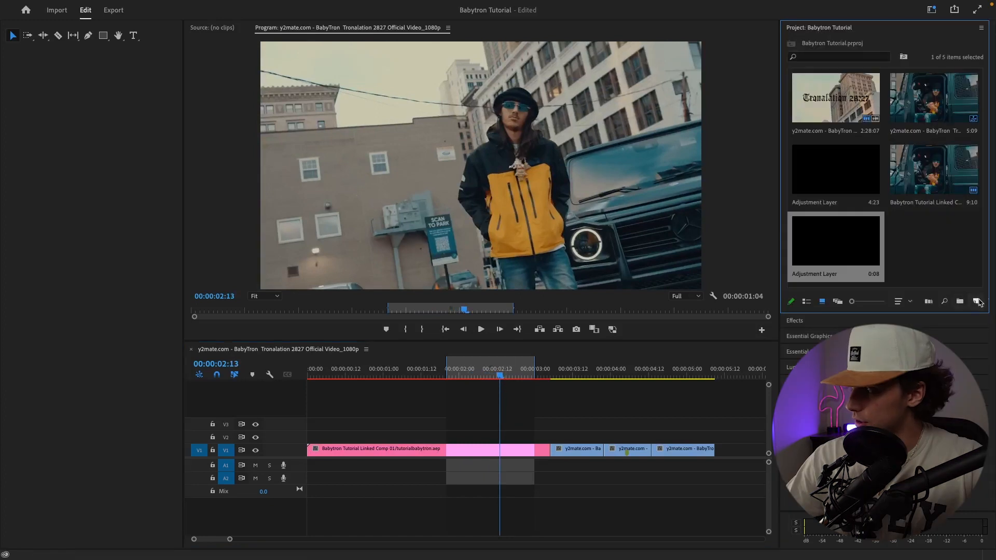
left_click(978, 302)
left_click(952, 349)
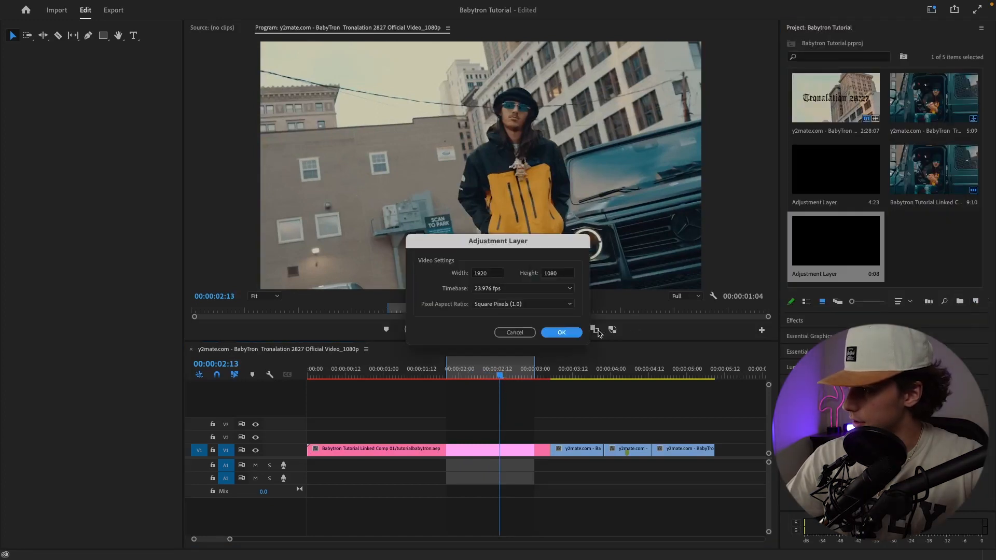
left_click(562, 332)
- Place the new adjustment layer on V2 above the linked comp so it starts at 00:00:02:10
left_click_drag(933, 241, 516, 436)
left_click(482, 373)
left_click_drag(481, 373, 494, 374)
key("Left")
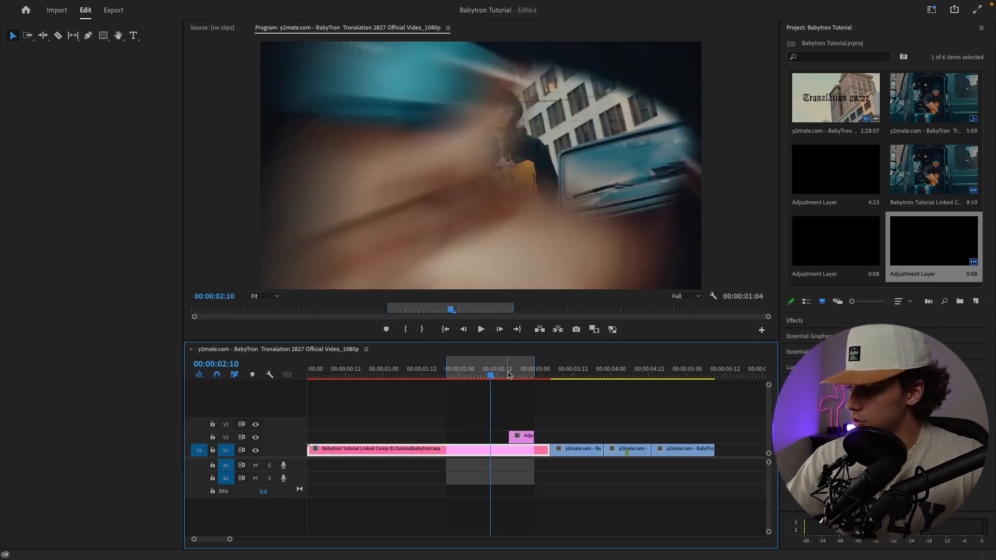
left_click_drag(517, 440, 497, 440)
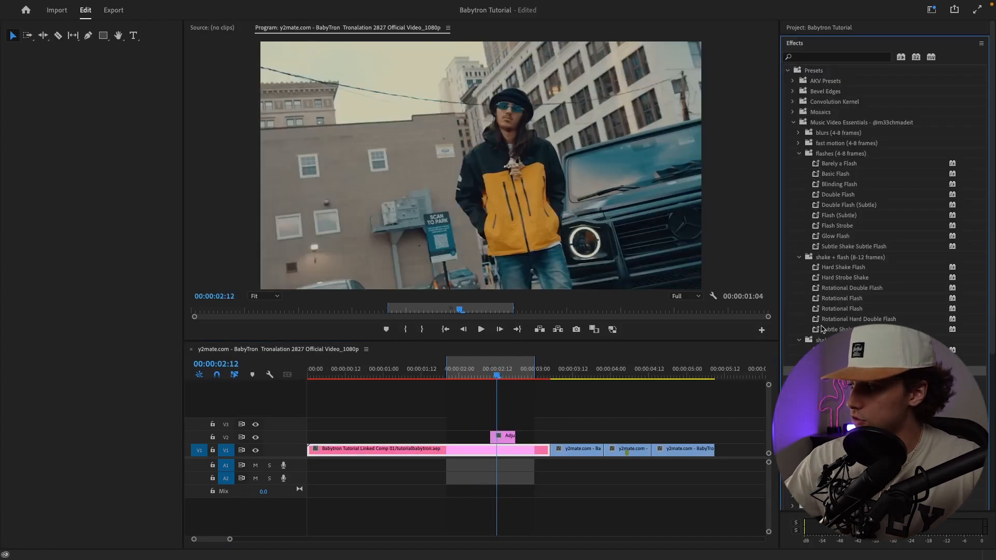
- Apply the Rotational Flash preset to the adjustment layer over the zoom transition
scroll(850, 311, "down", 3)
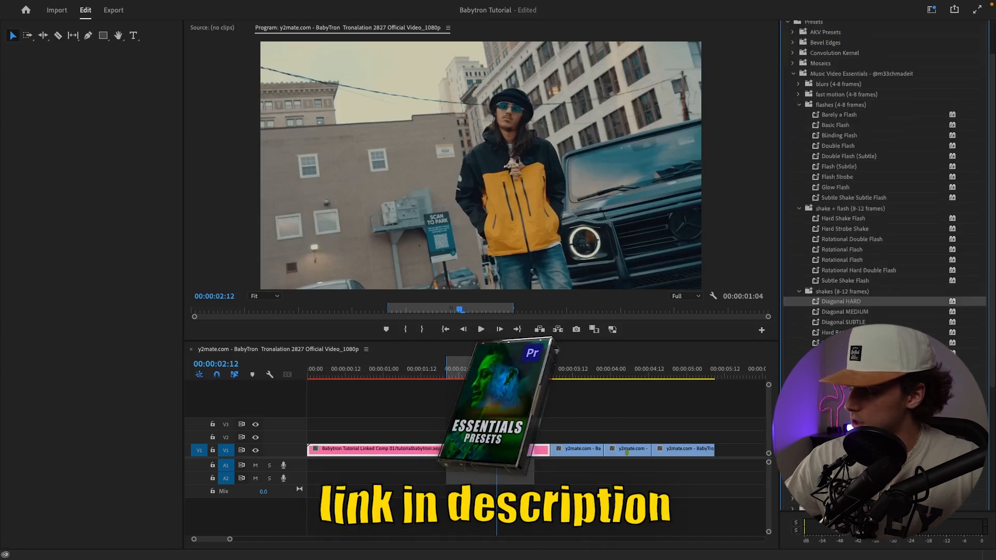
left_click(851, 343)
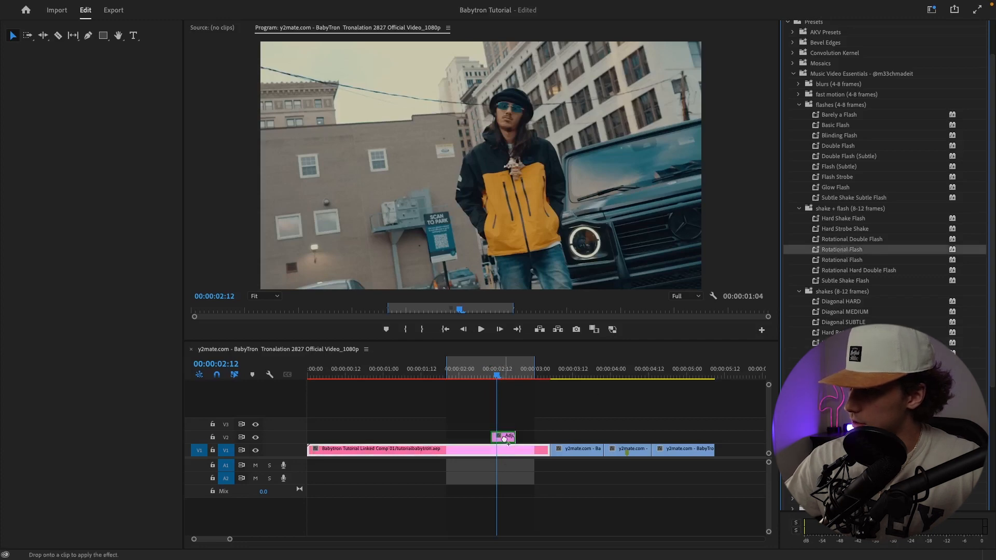
left_click_drag(504, 439, 504, 439)
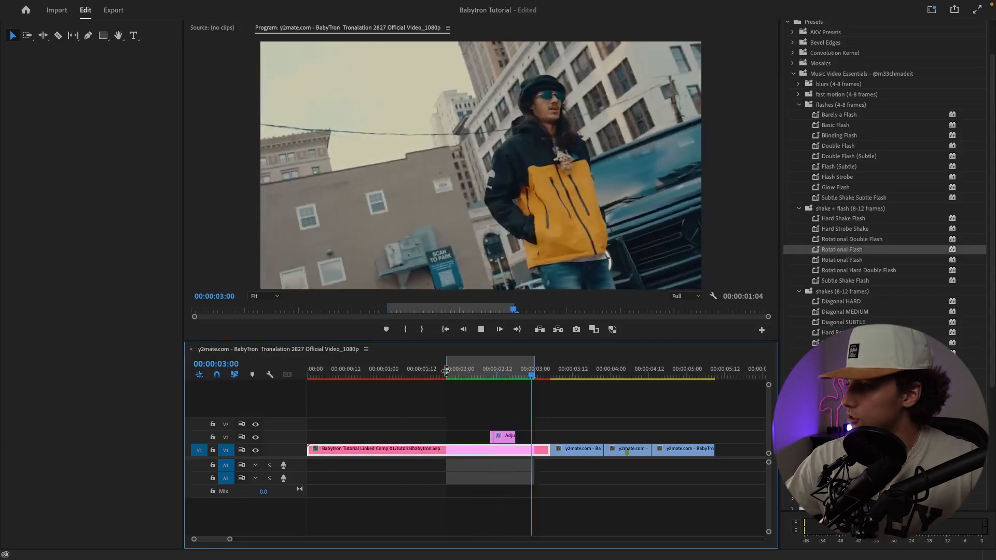
- Play back the zoom transition from about 00:00:02:00 to check the rotational flash
key("space")
left_click(451, 371)
key("space")
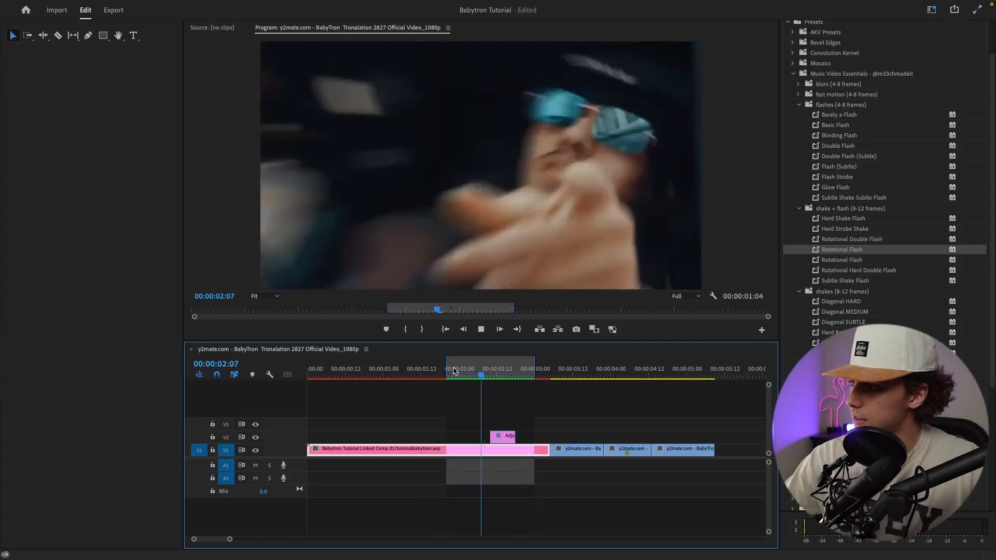
key("space")
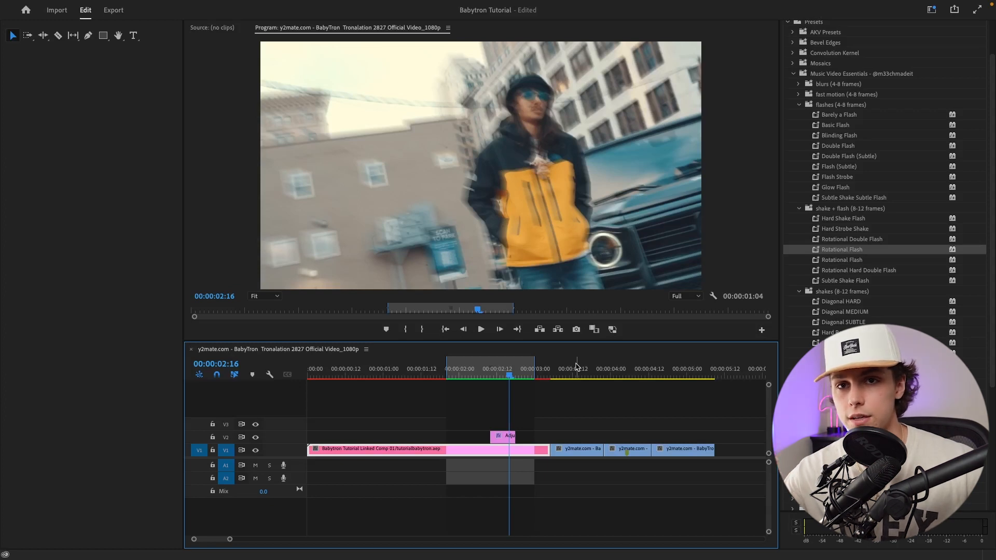
- Scrub through the remaining clips and replay their cuts from just before 00:00:03:00
left_click(553, 374)
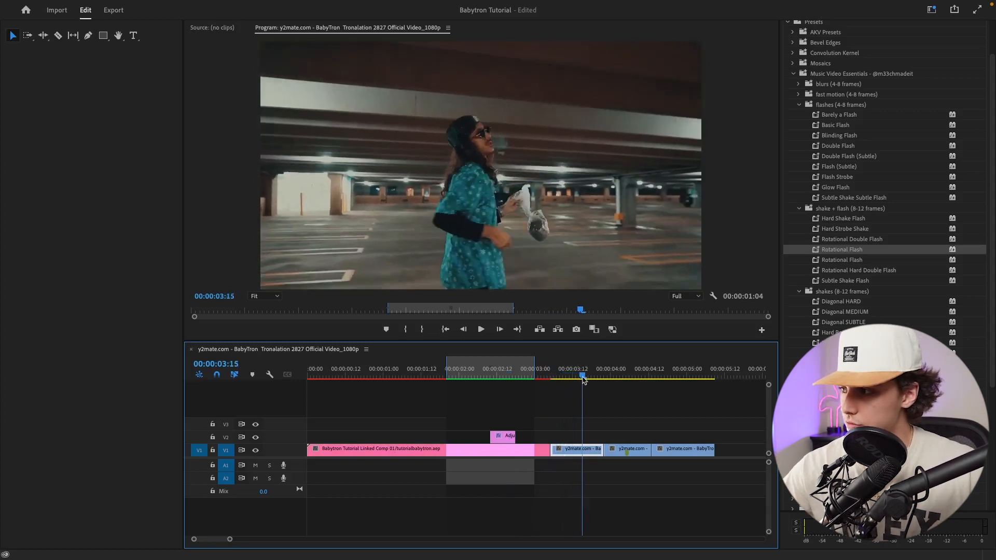
left_click_drag(603, 382, 531, 377)
key("space")
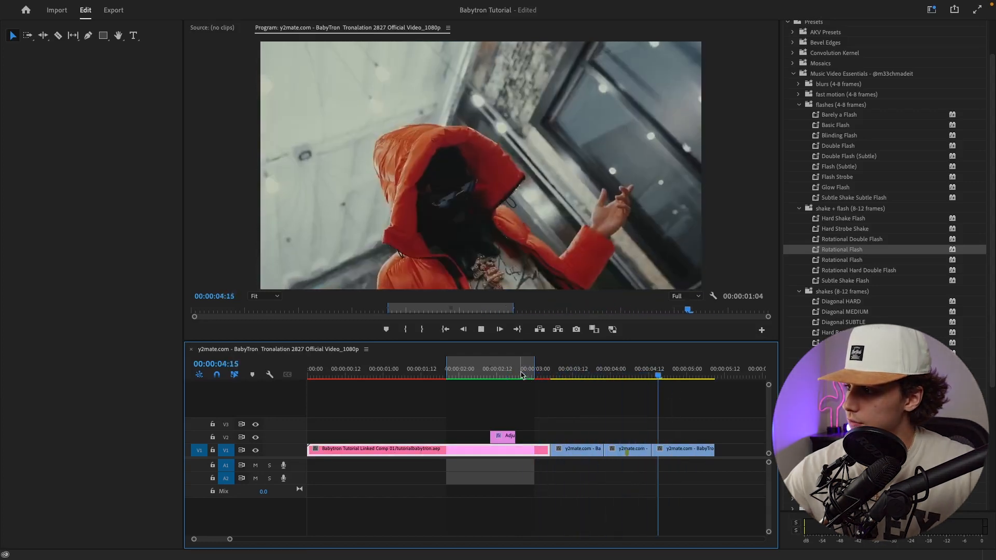
left_click(521, 375)
key("space")
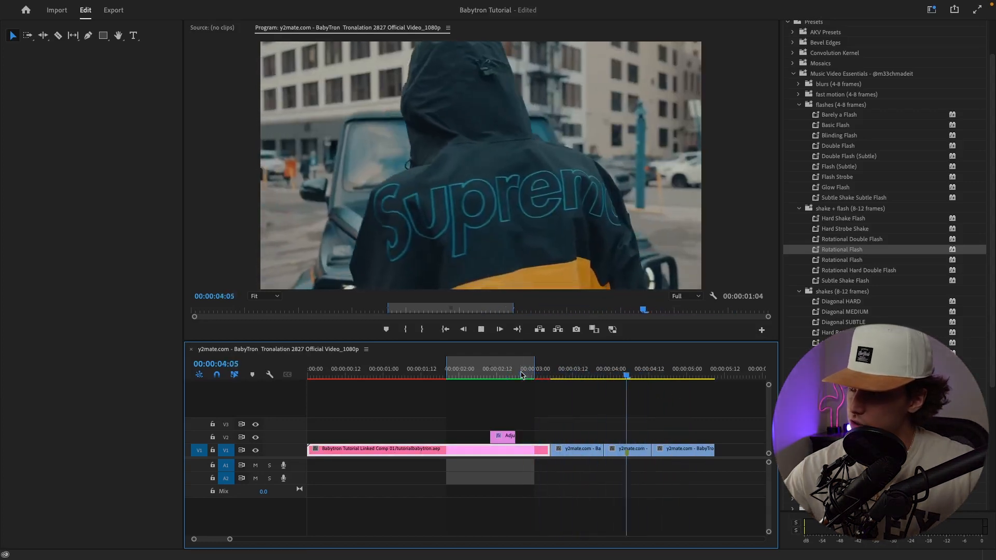
left_click(521, 375)
key("space")
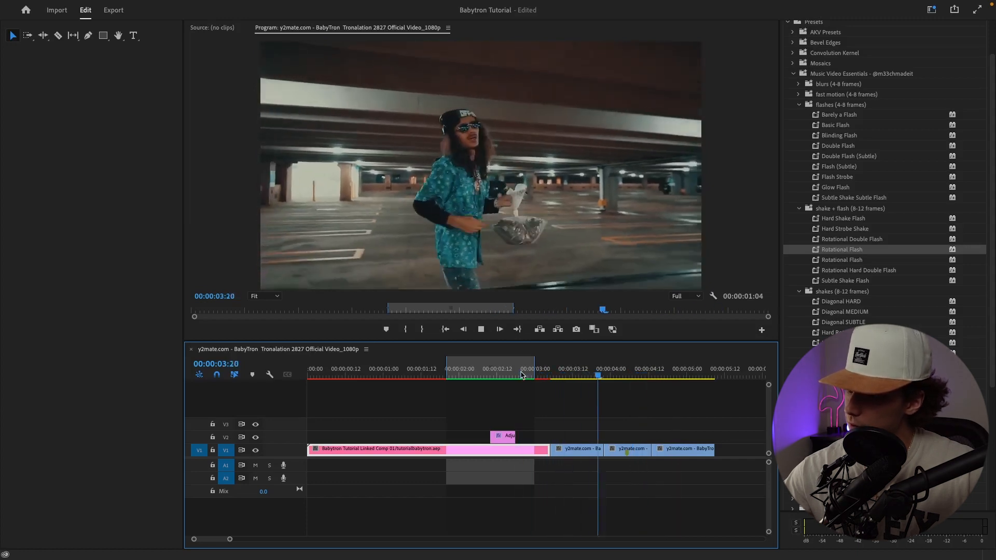
- Place copies of the adjustment layer on V2 over the three remaining clip cuts
left_click_drag(559, 437, 600, 444)
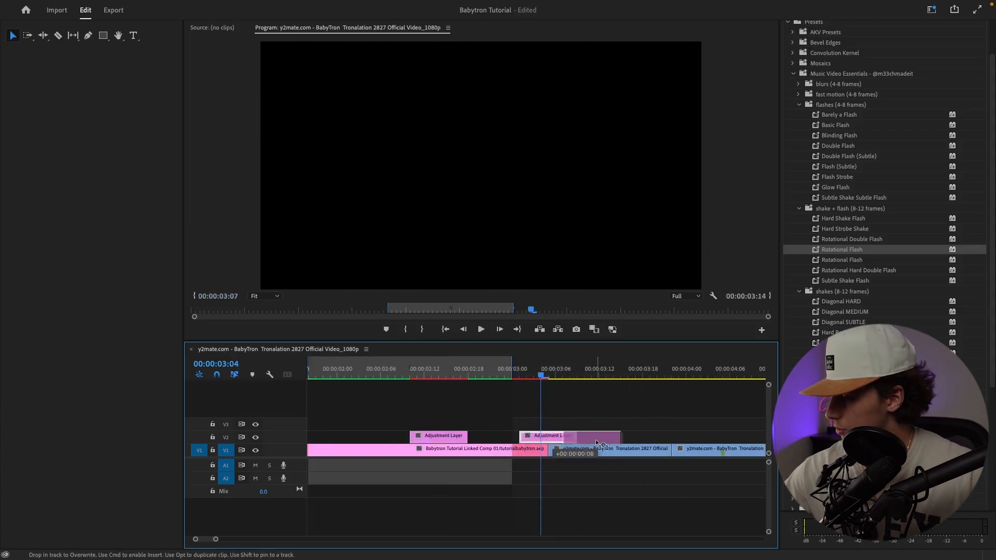
left_click_drag(674, 438, 675, 438)
scroll(675, 438, "right", 4)
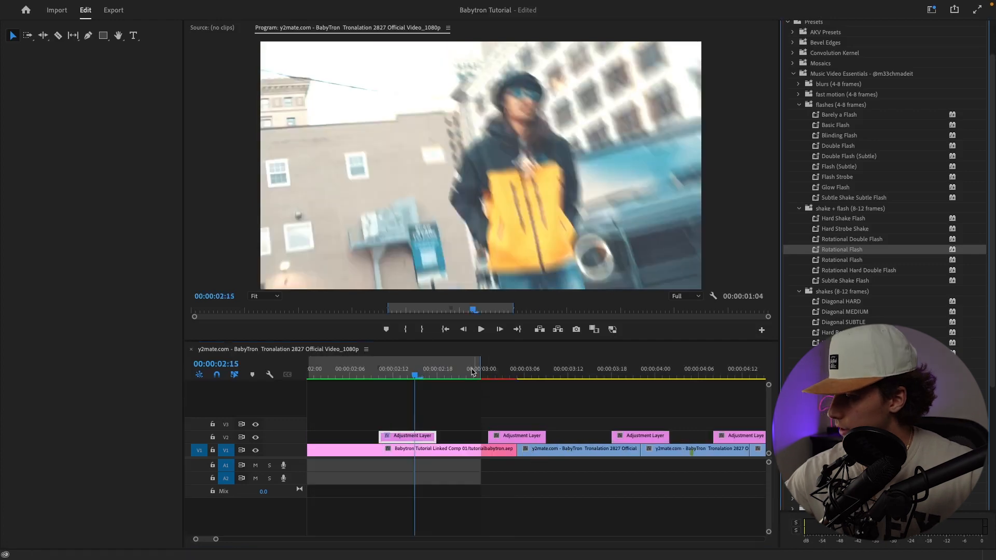
- Apply the Diagonal SUBTLE shake preset to the second adjustment layer, over the cut at 00:00:03:05
left_click(484, 371)
left_click_drag(484, 372, 535, 370)
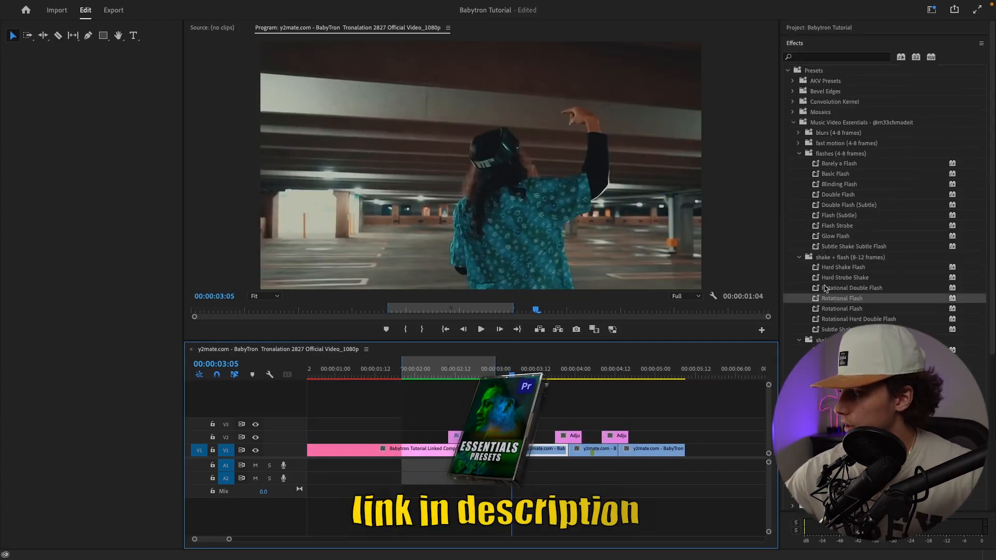
scroll(835, 325, "down", 3)
left_click(832, 333)
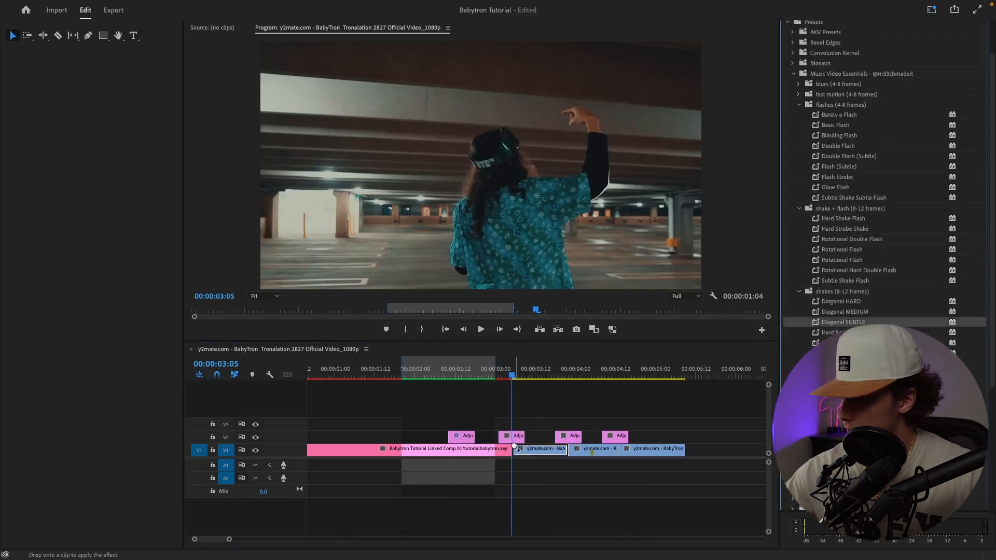
left_click_drag(514, 446, 514, 437)
- Apply Flash (Subtle) to the third adjustment layer and Diagonal SUBTLE to the fourth, shifting the fourth slightly later over its cut
left_click_drag(516, 374, 538, 375)
left_click(850, 156)
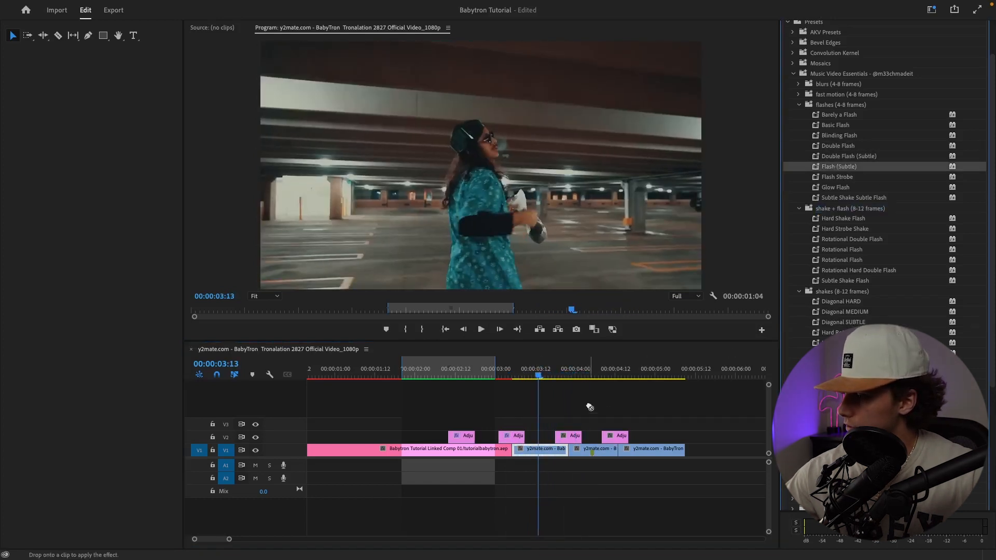
left_click_drag(590, 407, 591, 449)
left_click(596, 370)
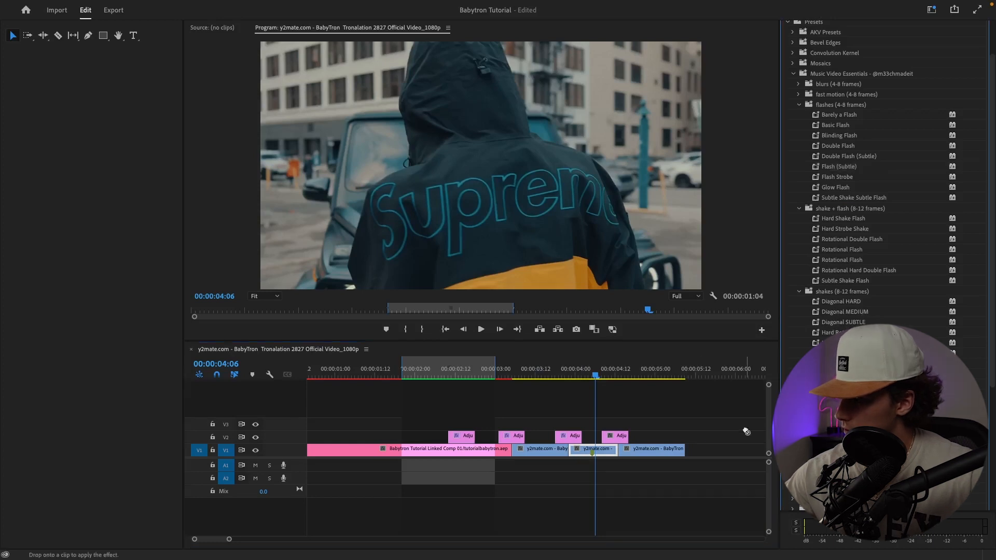
left_click_drag(620, 439, 621, 439)
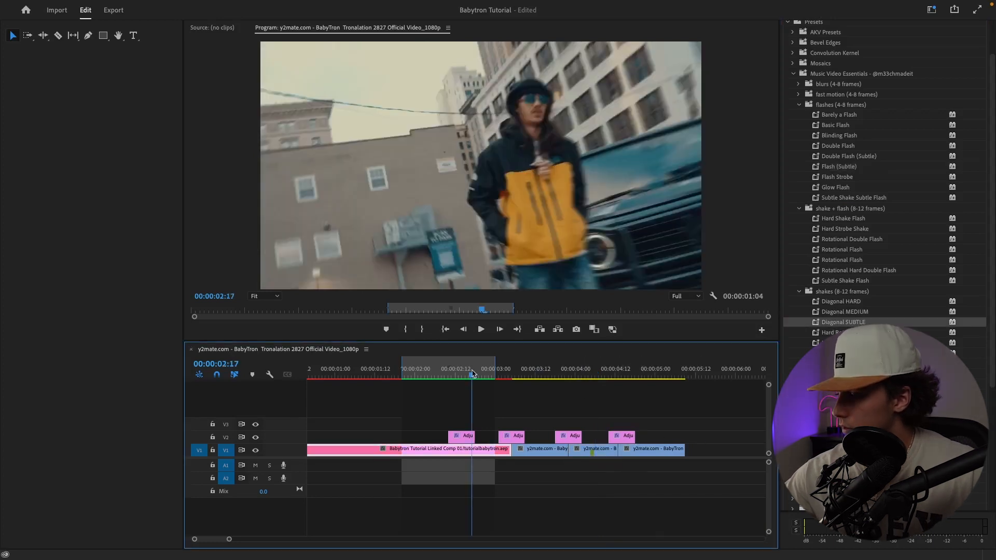
- Hide track V2, play the sequence from 00:00:02:03 without the adjustment layers, and undo the hiding
left_click_drag(471, 375, 468, 375)
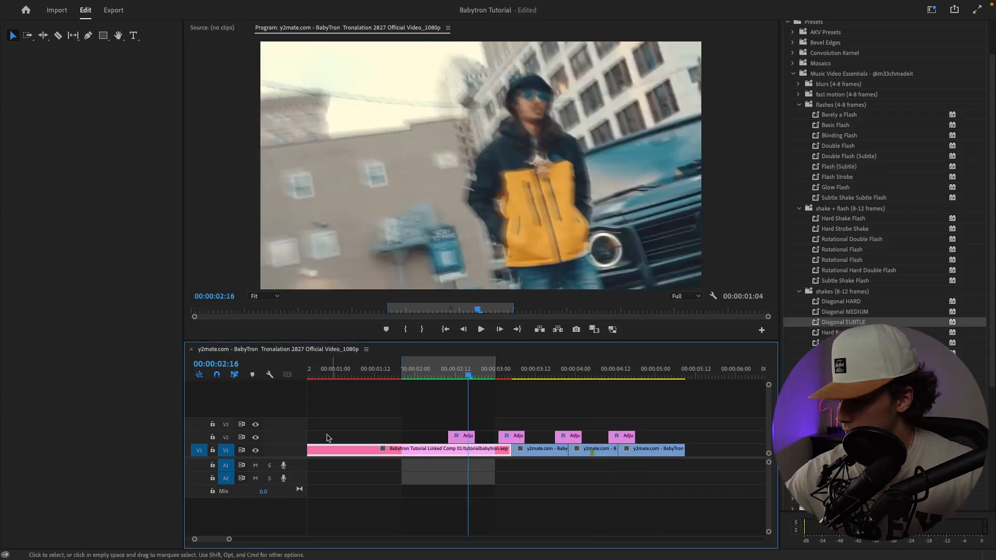
left_click(255, 437)
left_click(426, 375)
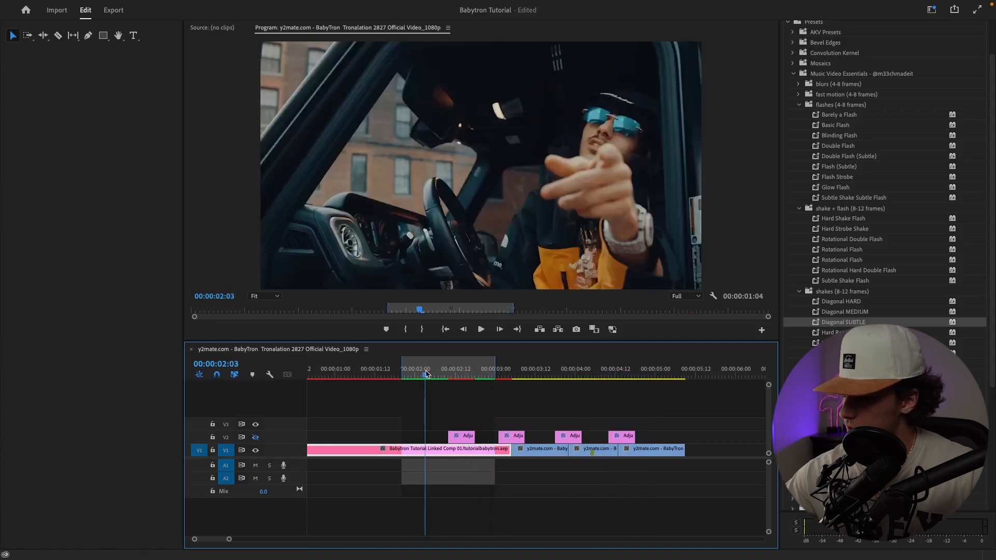
key("space")
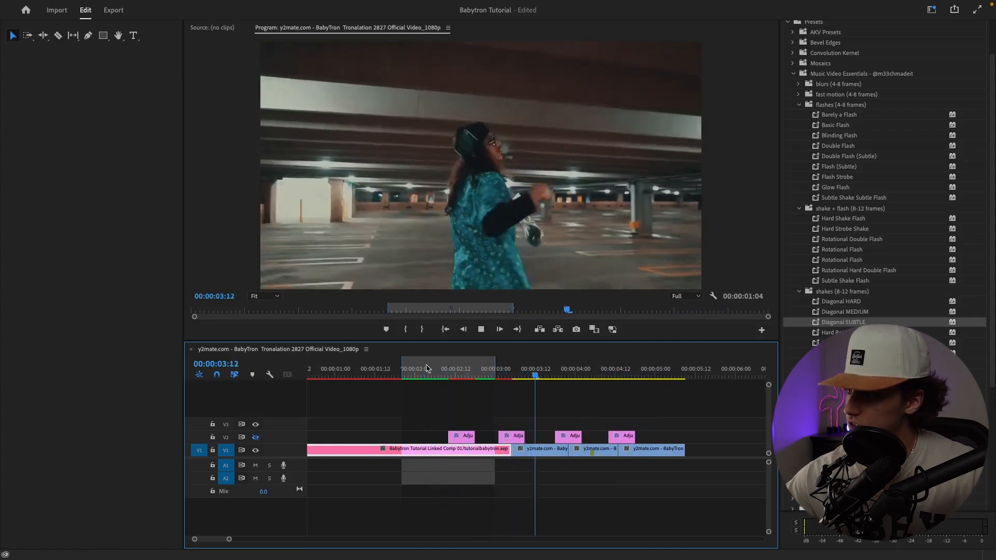
key("super+z")
- Play back the sequence from 00:00:02:06 with the adjustment layer effects on, and replay it once
left_click_drag(431, 368, 437, 371)
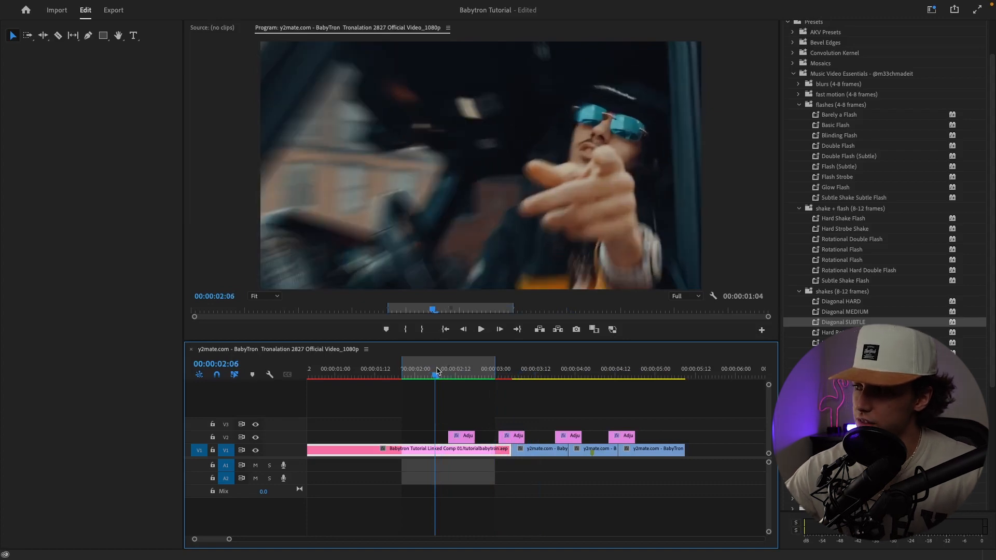
key("space")
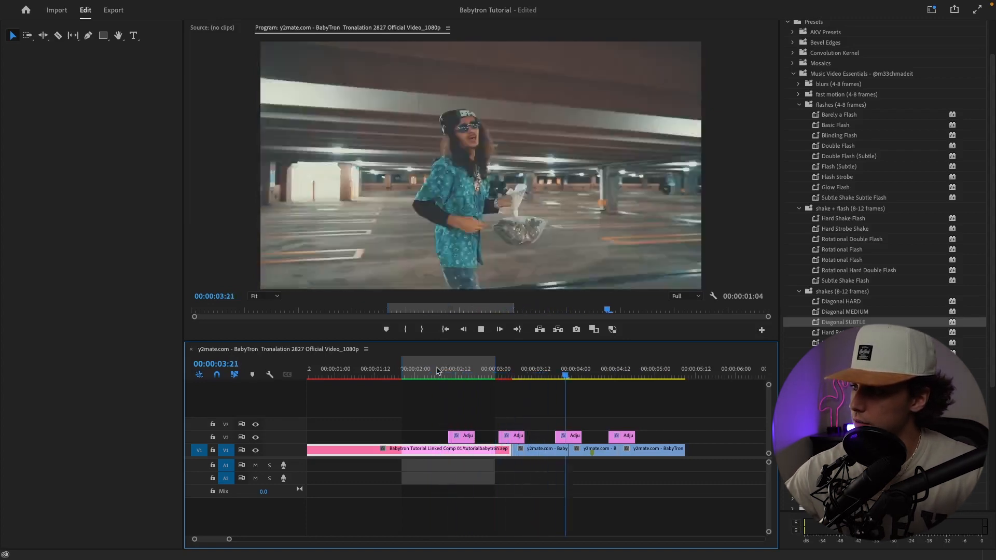
left_click(437, 371)
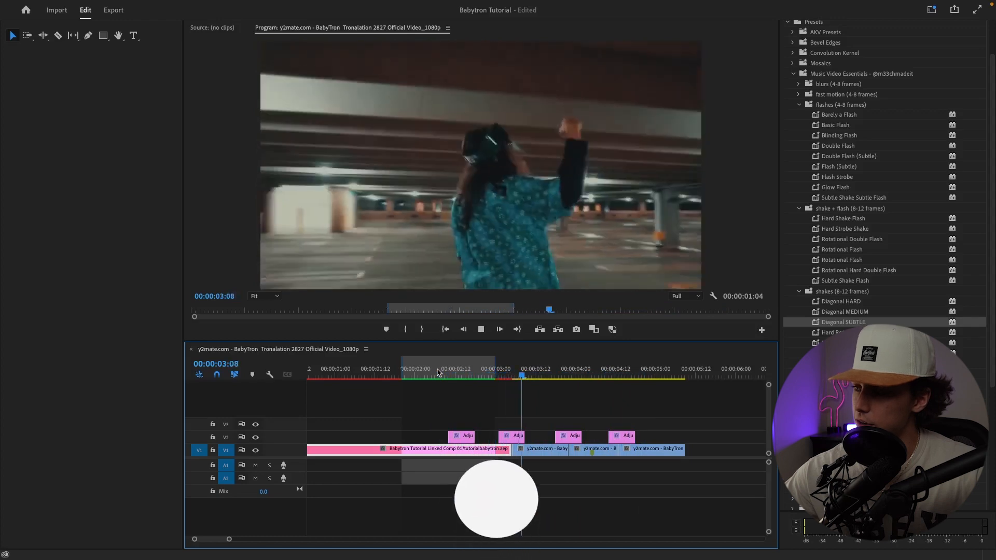
key("space")
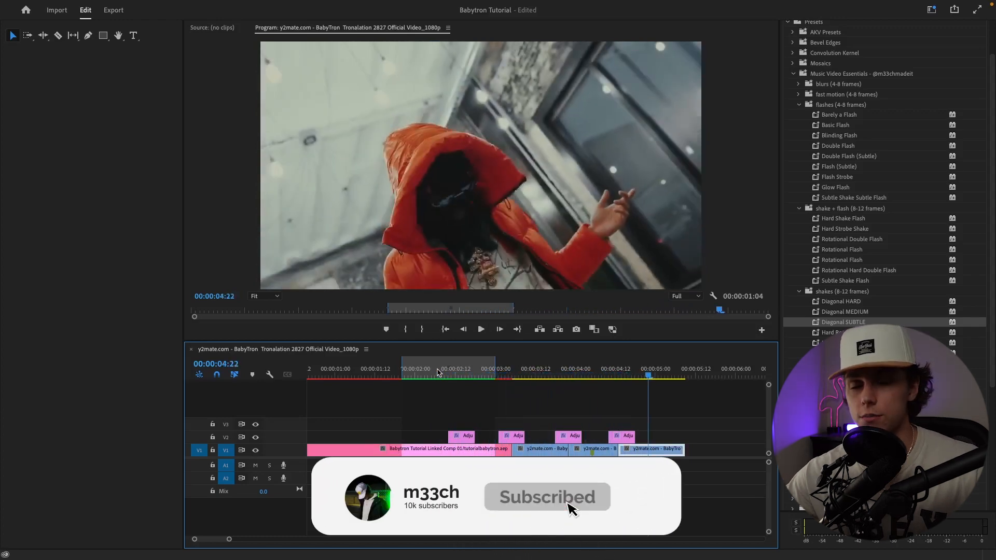